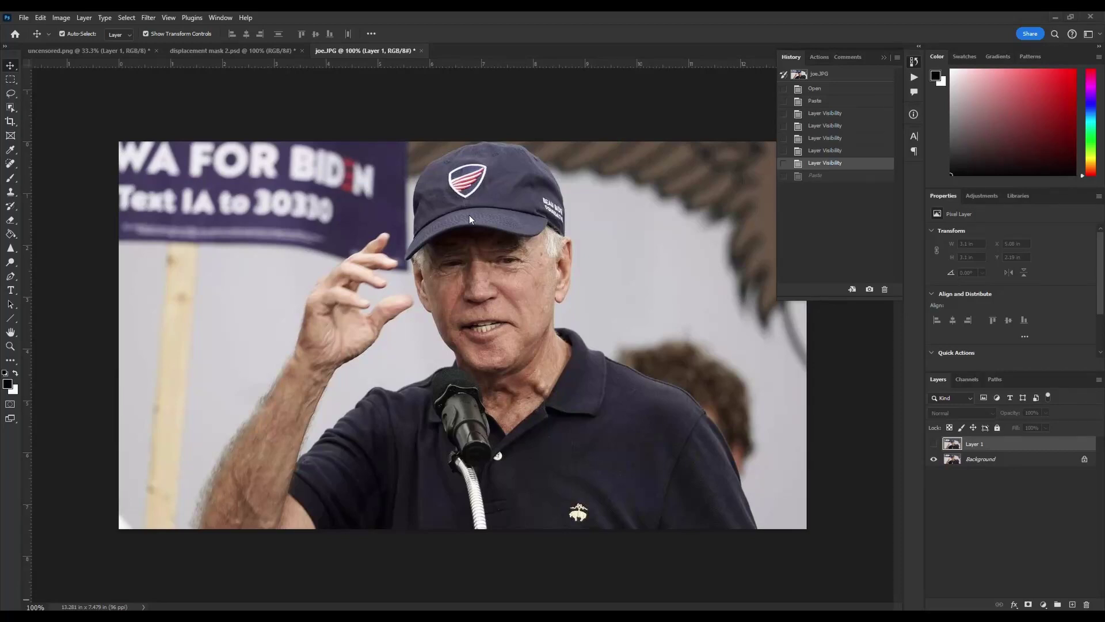
# Compare the images with and without their logo layers, on the cap in joe.JPG and the shirt in displacement mask 2.psd
pyautogui.click(934, 444)
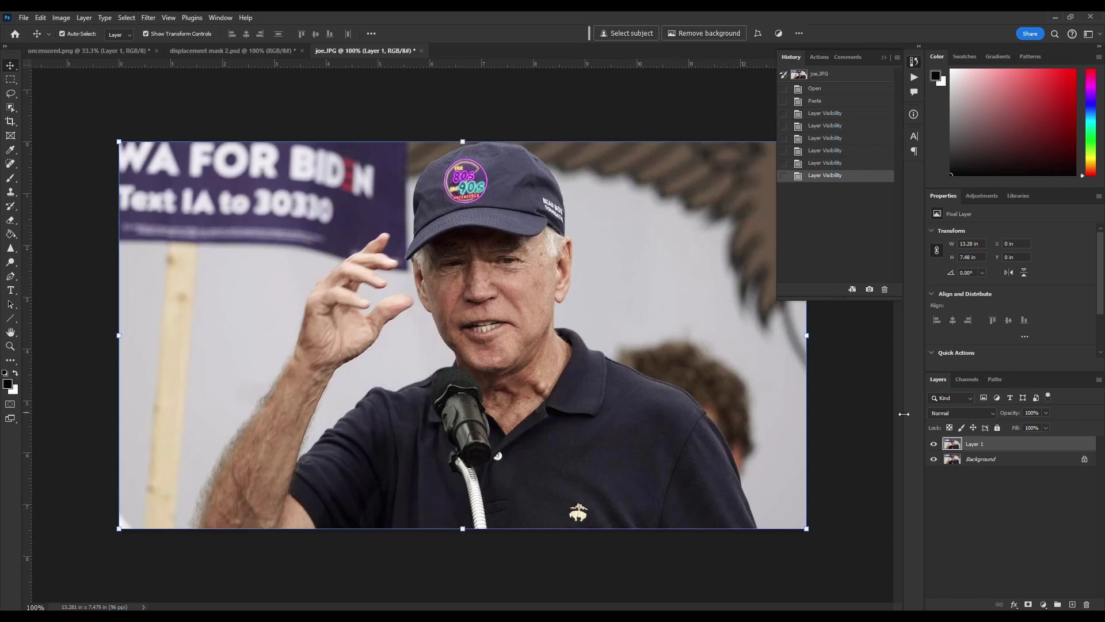
pyautogui.click(934, 444)
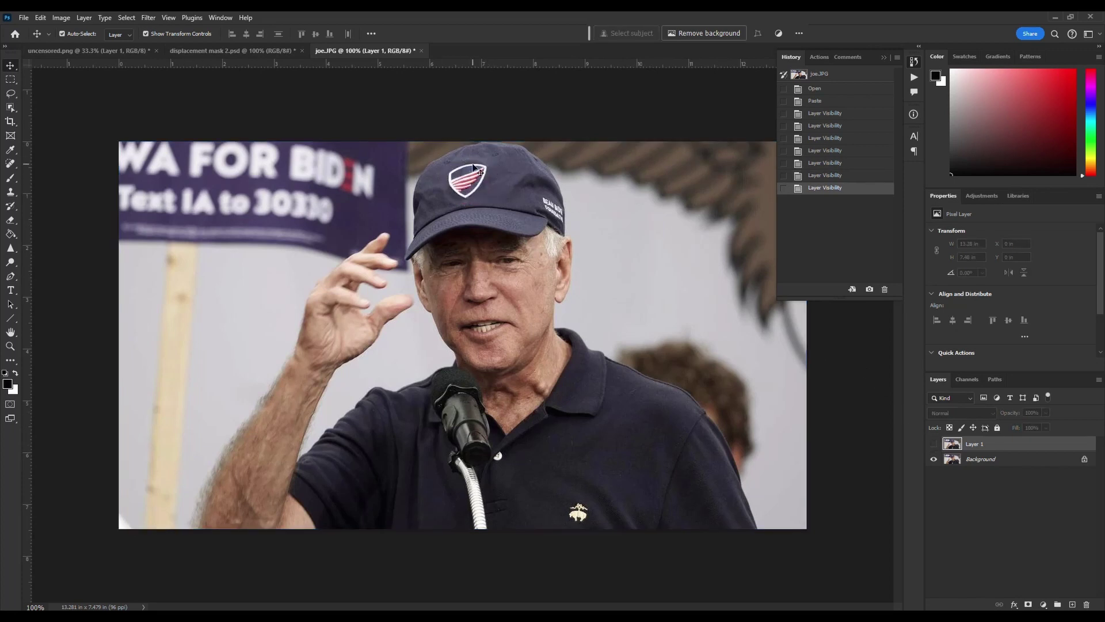
pyautogui.click(185, 51)
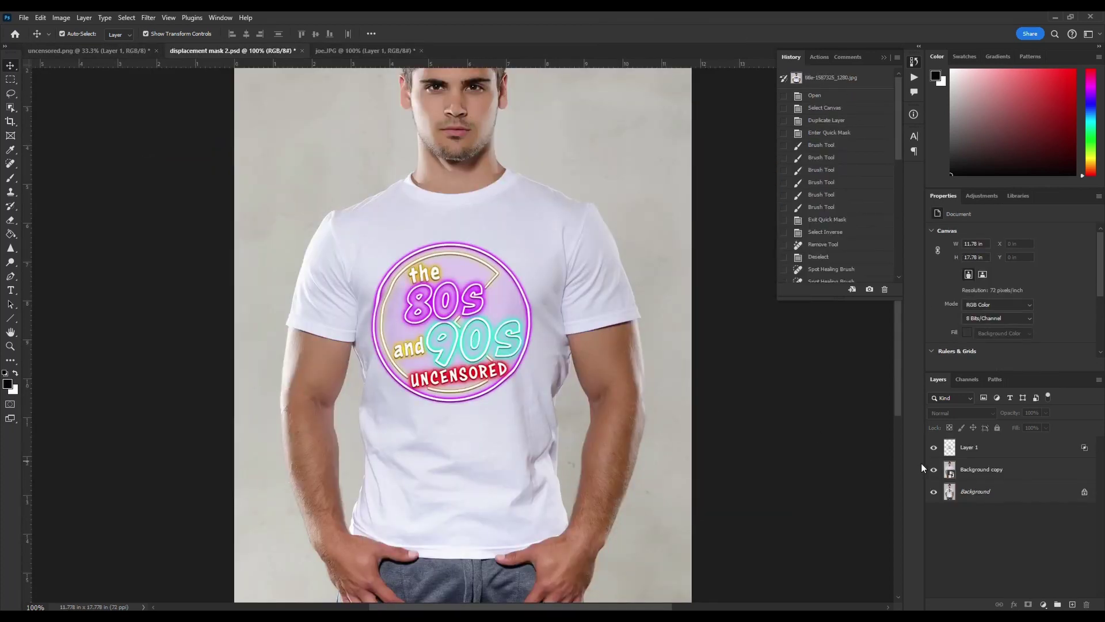
pyautogui.click(934, 448)
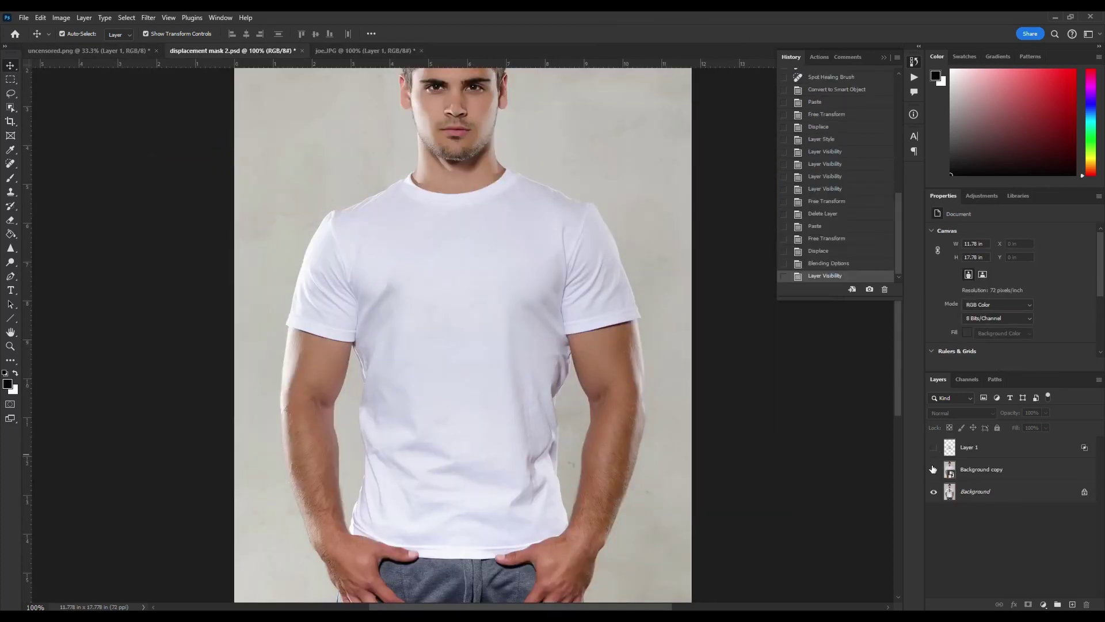
pyautogui.click(934, 470)
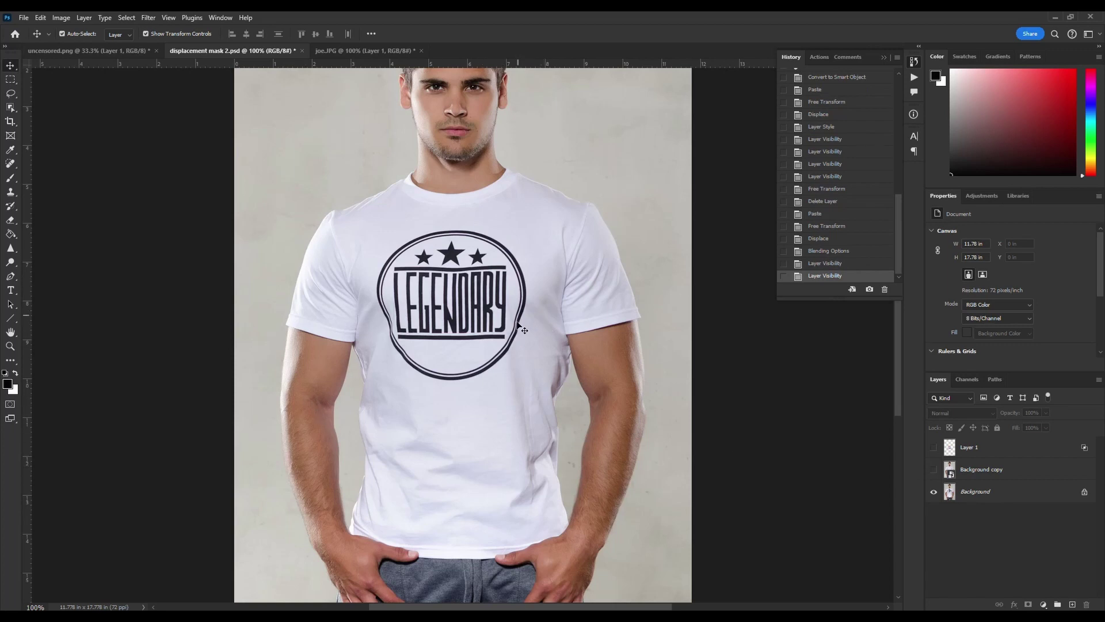
pyautogui.click(934, 469)
pyautogui.click(934, 448)
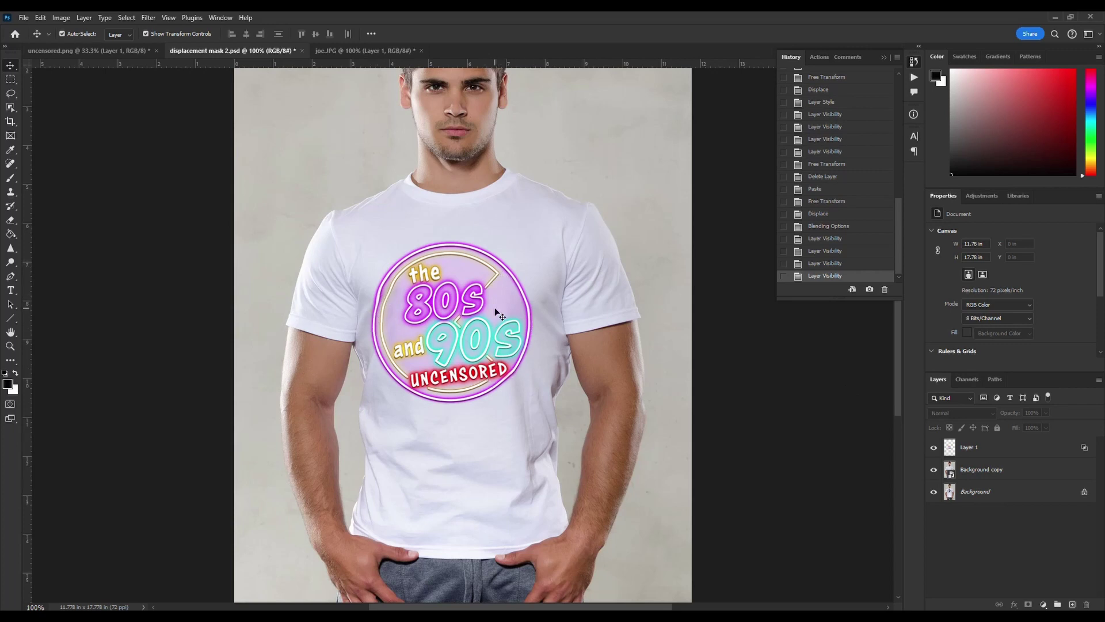
# Delete Layer 1 from joe.JPG
pyautogui.click(380, 51)
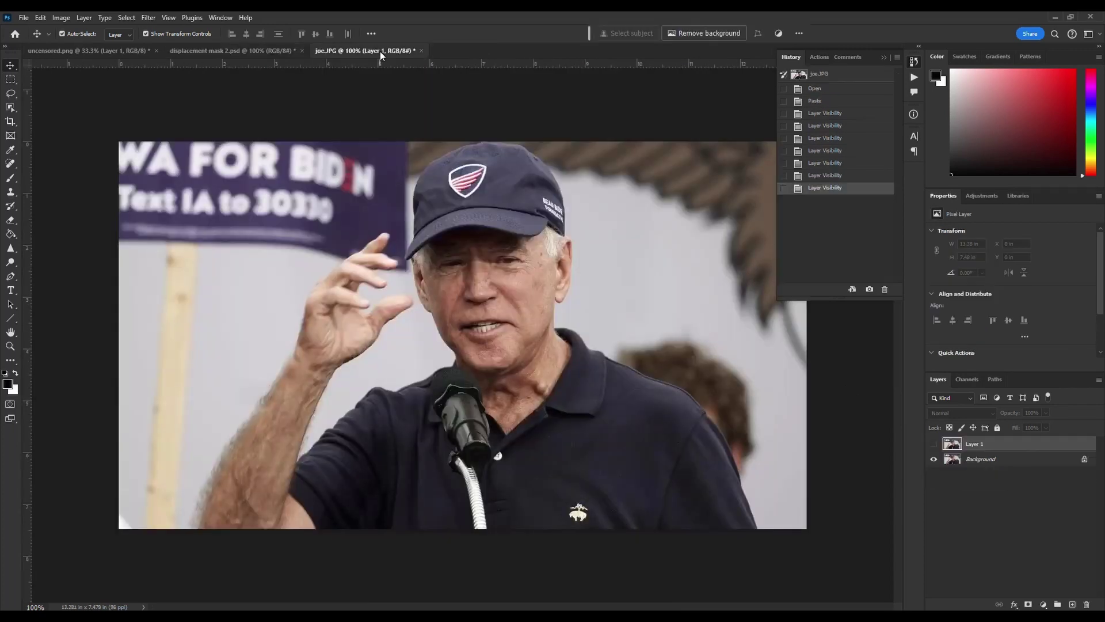
pyautogui.press('Delete')
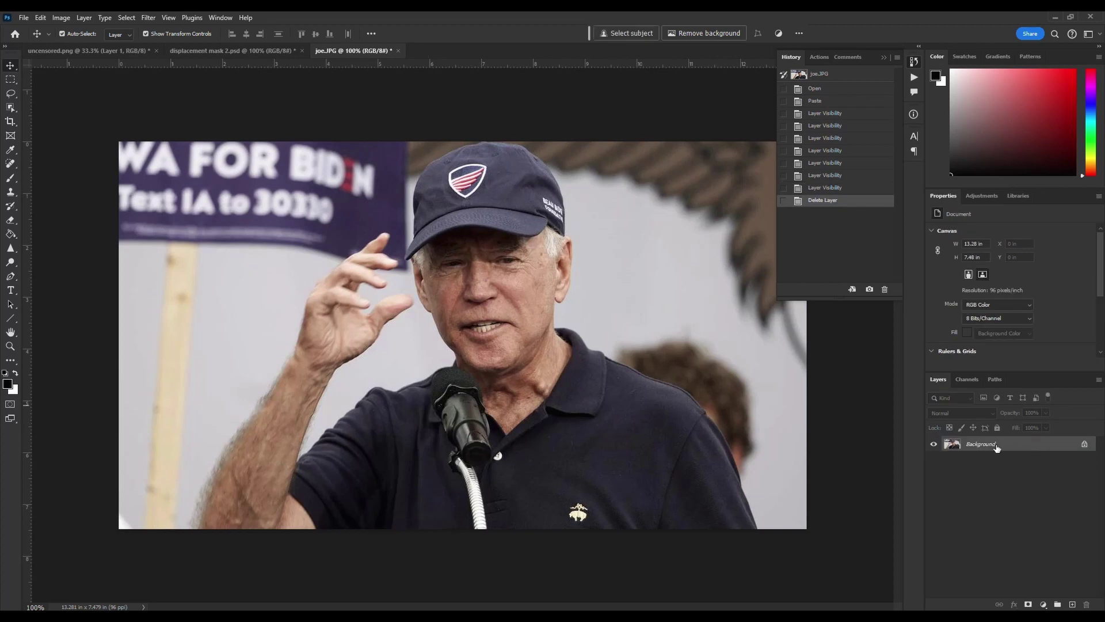
# Duplicate the Background layer as Background copy and hide the original Background
pyautogui.rightClick(1017, 450)
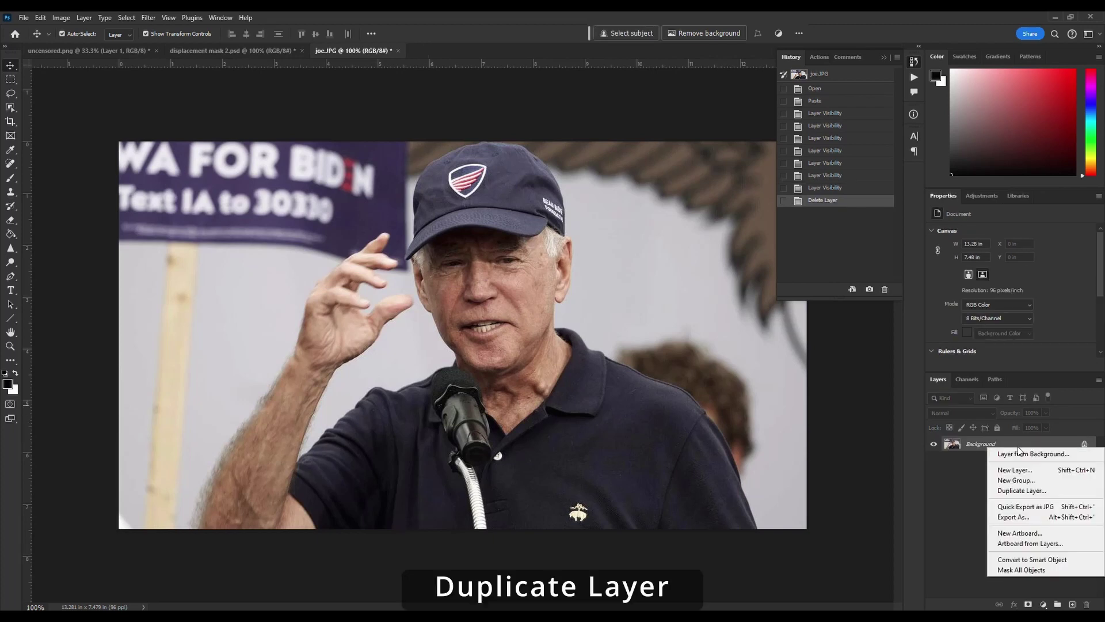
pyautogui.click(1022, 490)
pyautogui.click(641, 183)
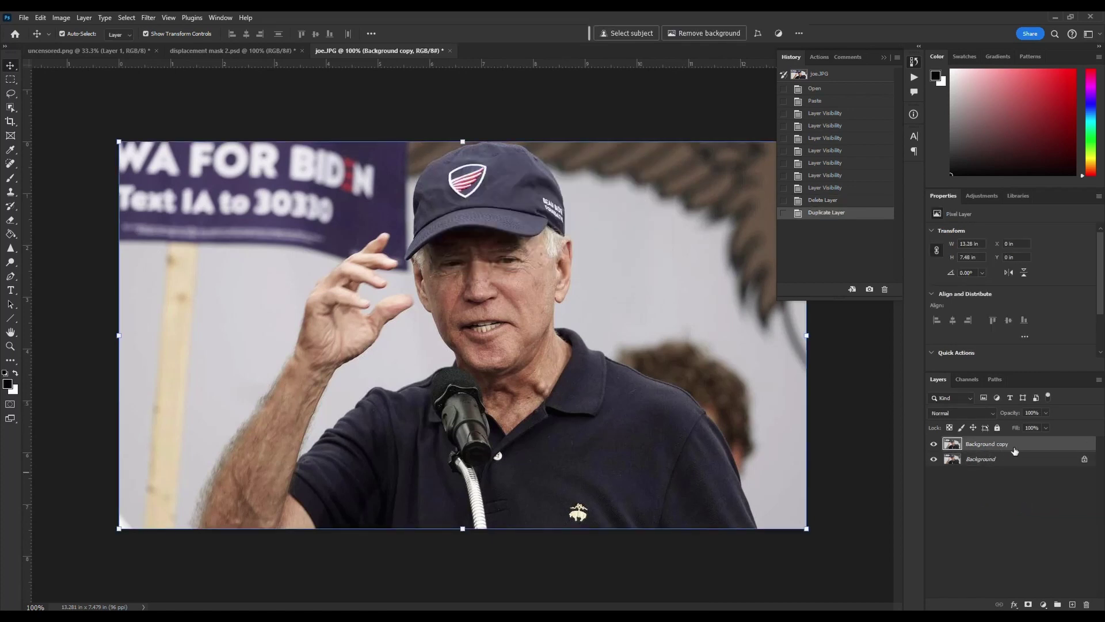
pyautogui.click(934, 459)
# Paint a quick mask over the cap's shield logo with the 25 px Hard Round brush and invert the resulting selection
pyautogui.click(10, 178)
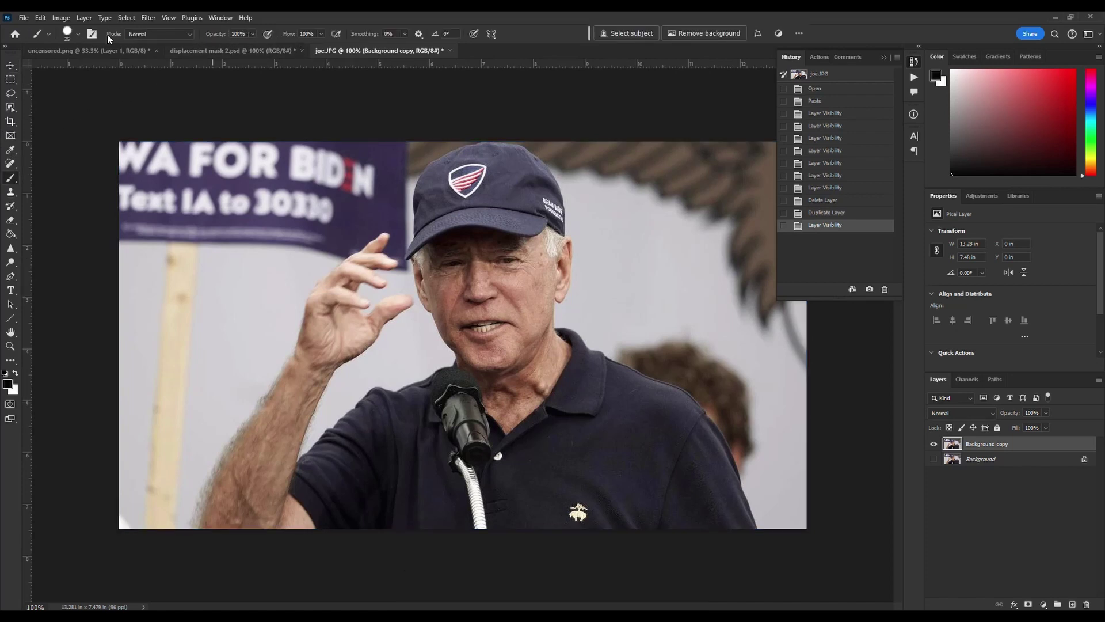
pyautogui.click(64, 33)
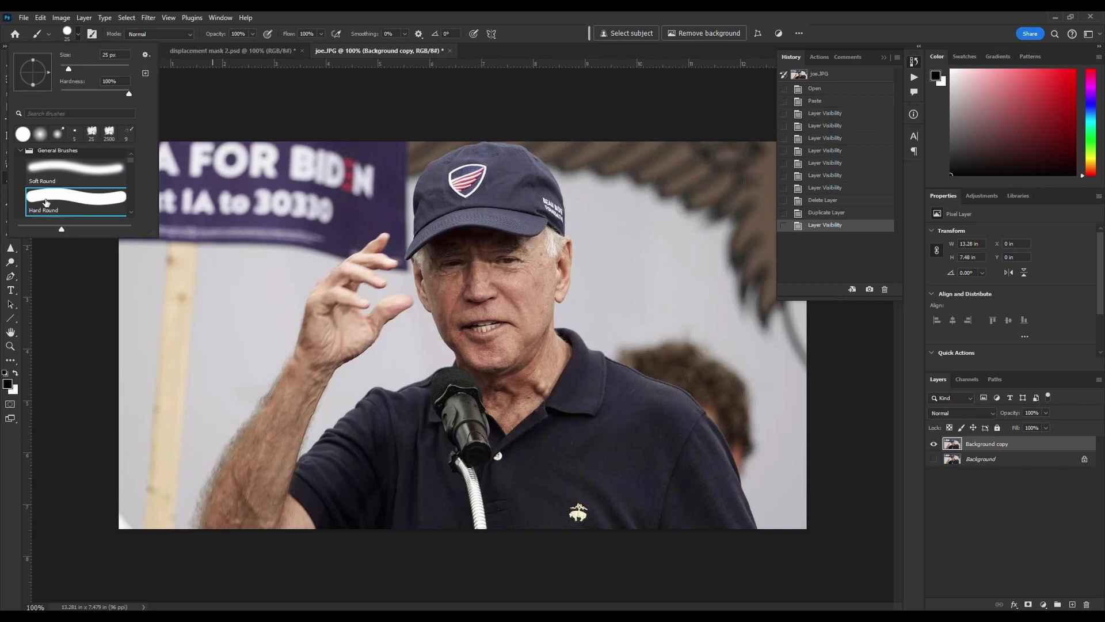
pyautogui.click(424, 13)
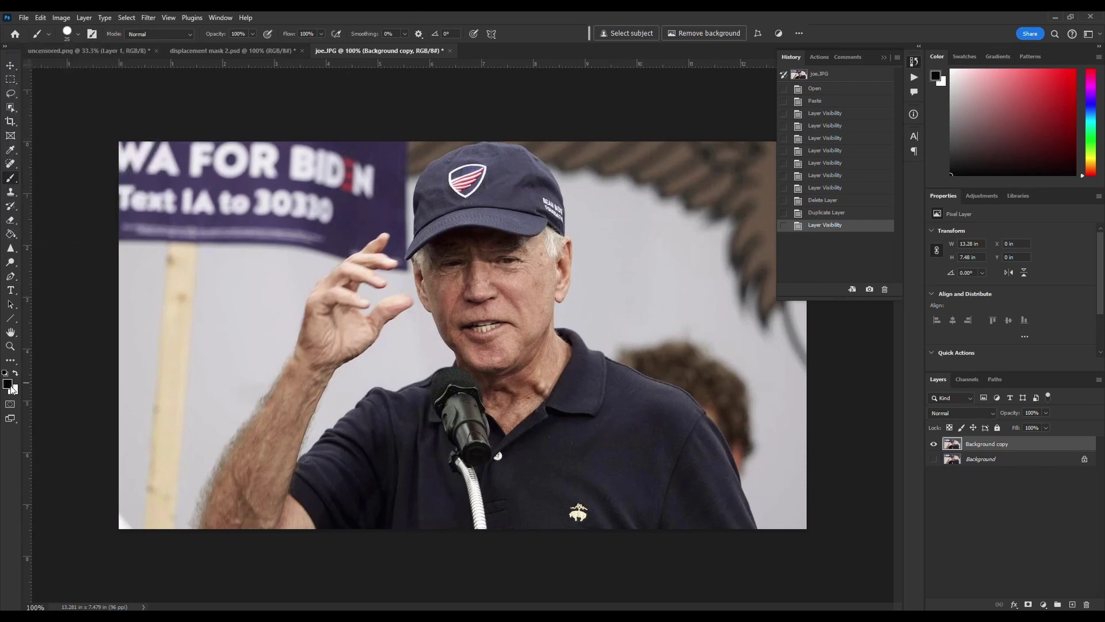
pyautogui.click(10, 405)
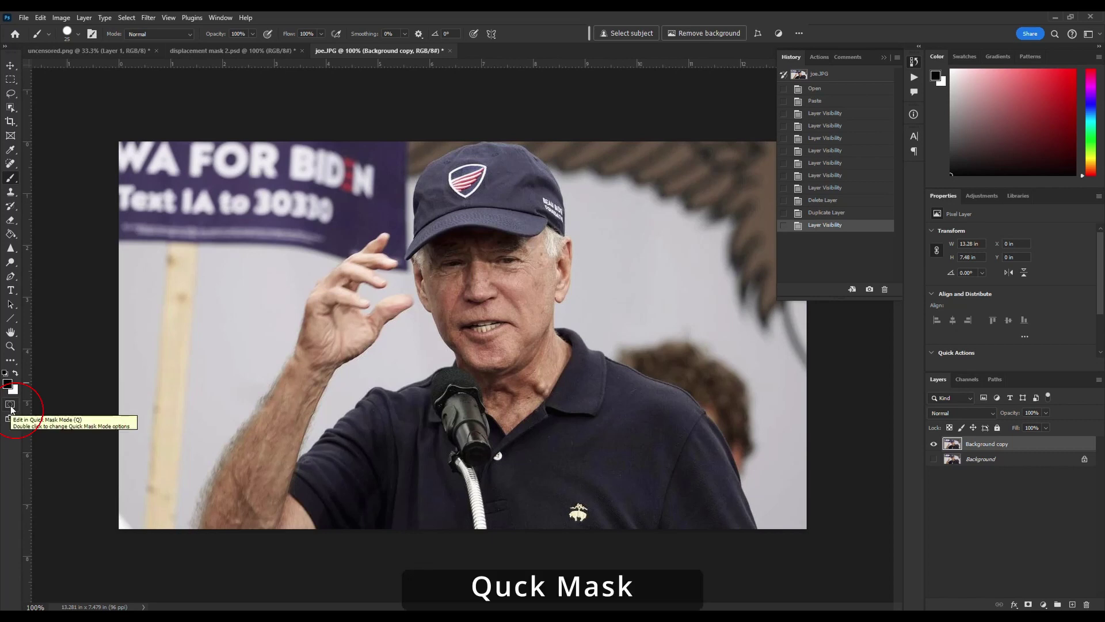
pyautogui.click(10, 406)
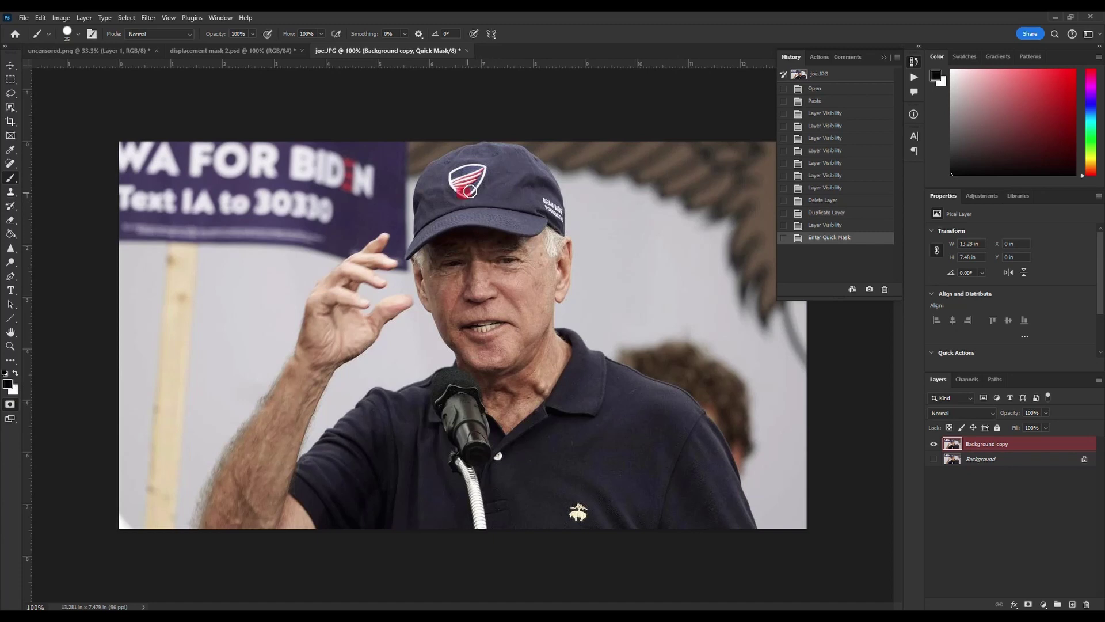
pyautogui.moveTo(470, 191)
pyautogui.mouseDown()
pyautogui.moveTo(482, 174)
pyautogui.moveTo(450, 183)
pyautogui.moveTo(472, 181)
pyautogui.mouseUp()
pyautogui.click(10, 405)
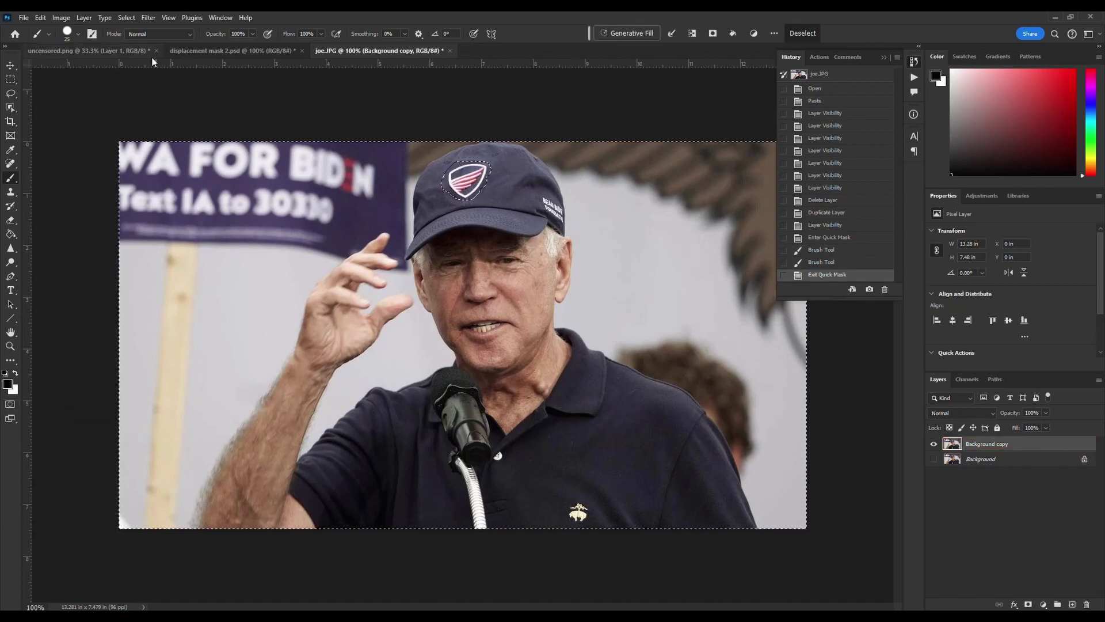
pyautogui.click(127, 18)
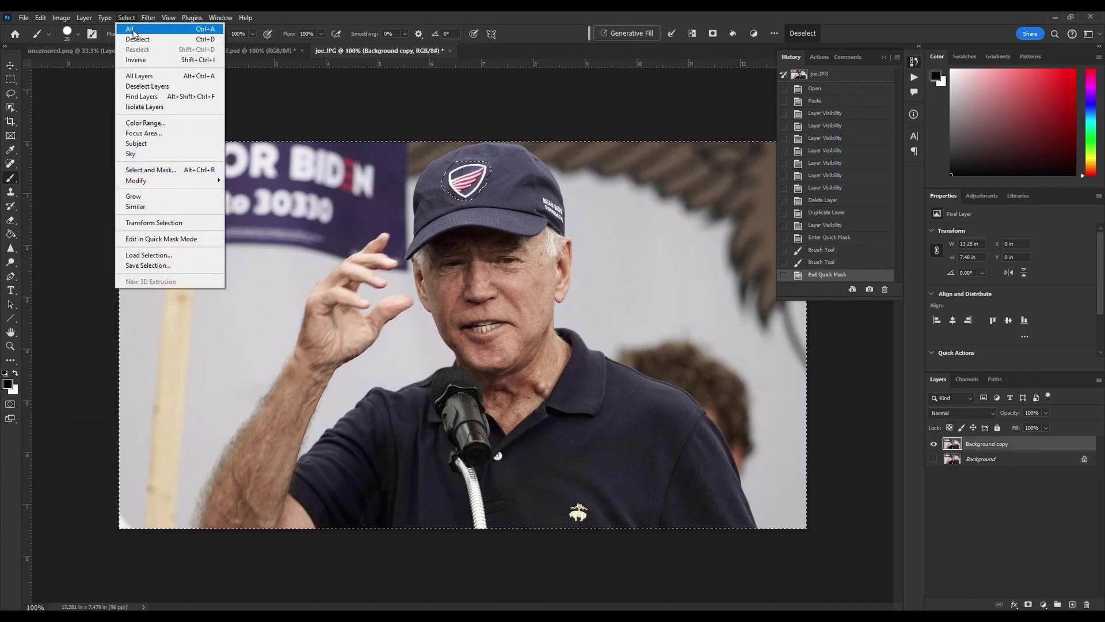
pyautogui.click(140, 61)
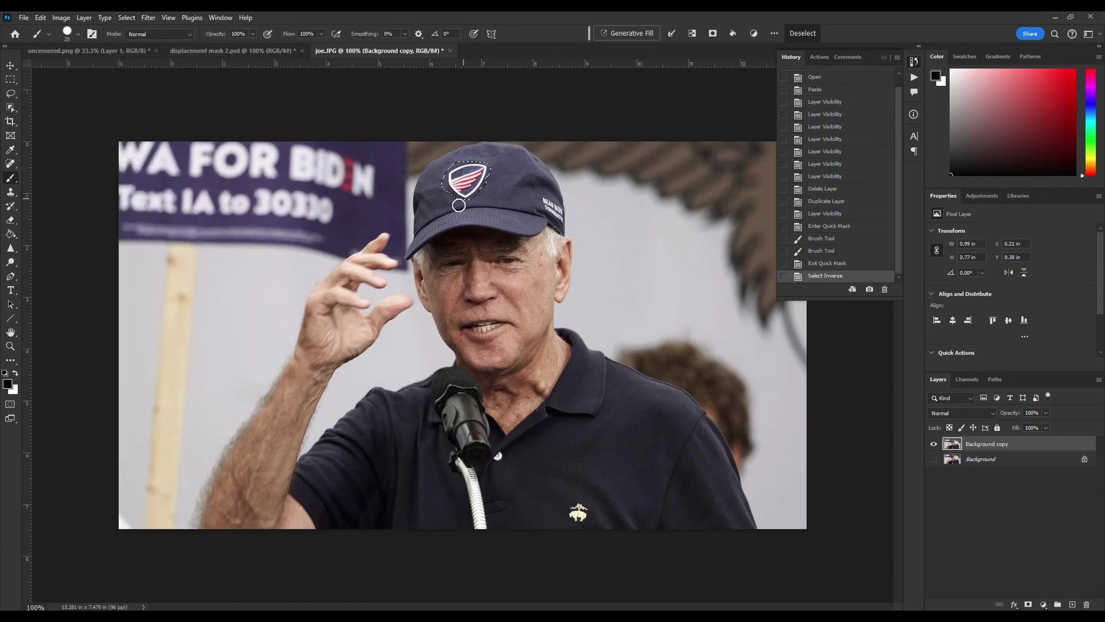
# Erase the shield logo inside the selection with the Remove tool and deselect
pyautogui.click(19, 167)
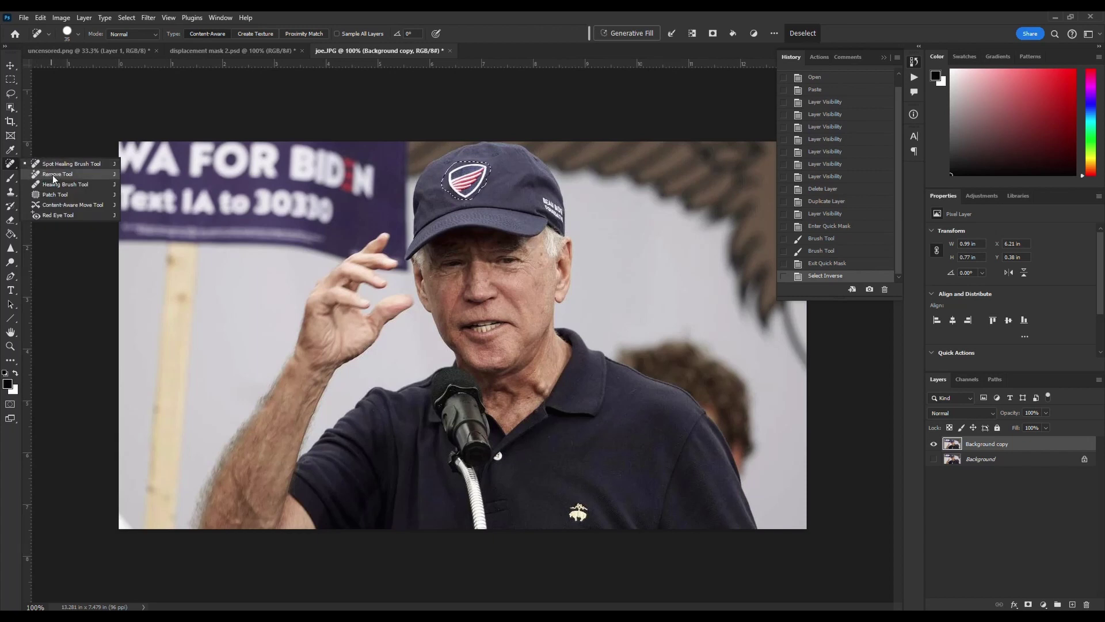
pyautogui.click(53, 175)
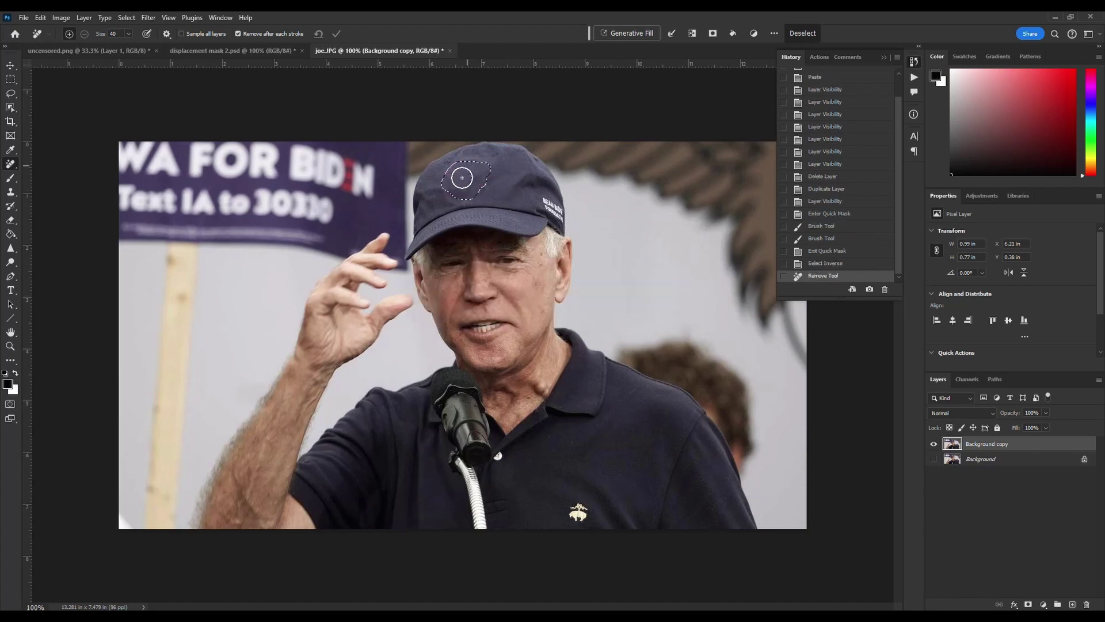
pyautogui.hotkey('ctrl', 'd')
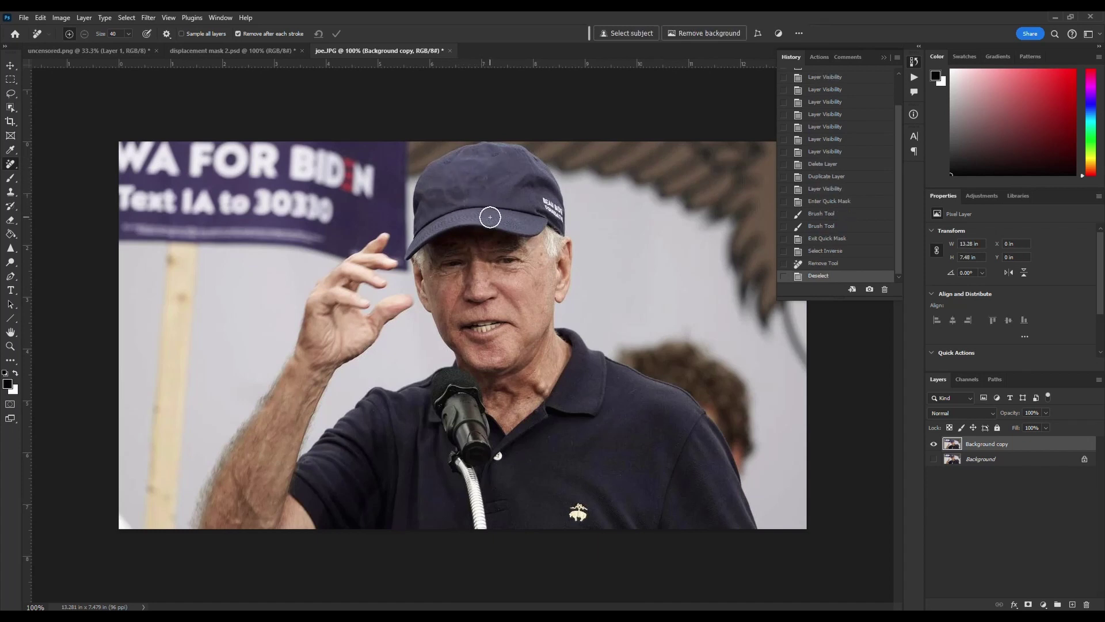
# Convert Background copy to a smart object and apply a Gaussian Blur with a radius of 3.3 pixels
pyautogui.rightClick(1052, 443)
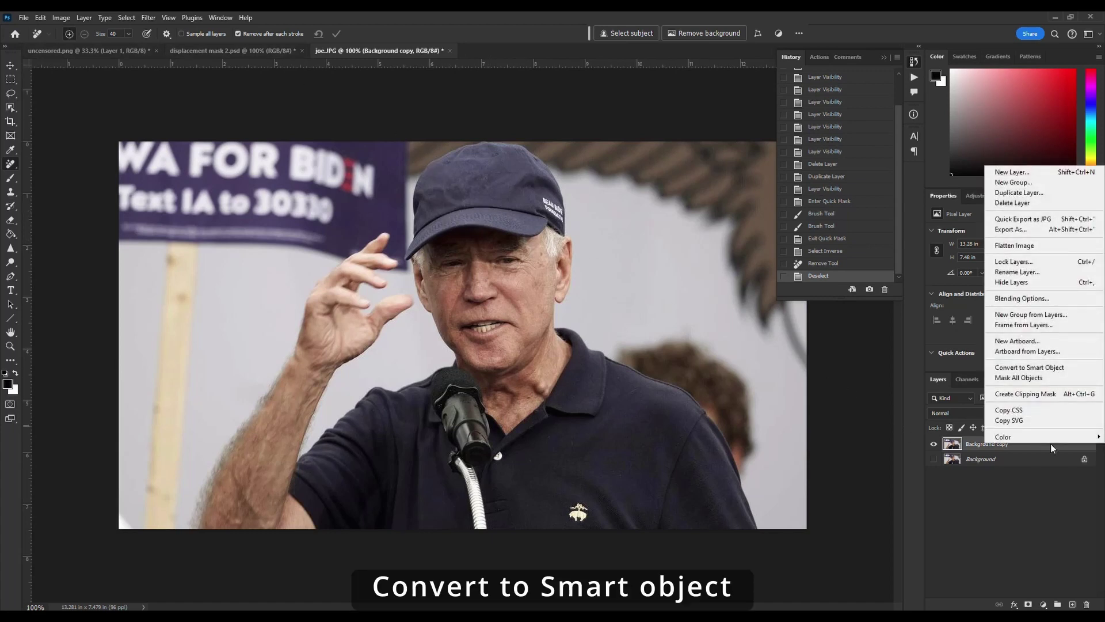
pyautogui.click(1030, 368)
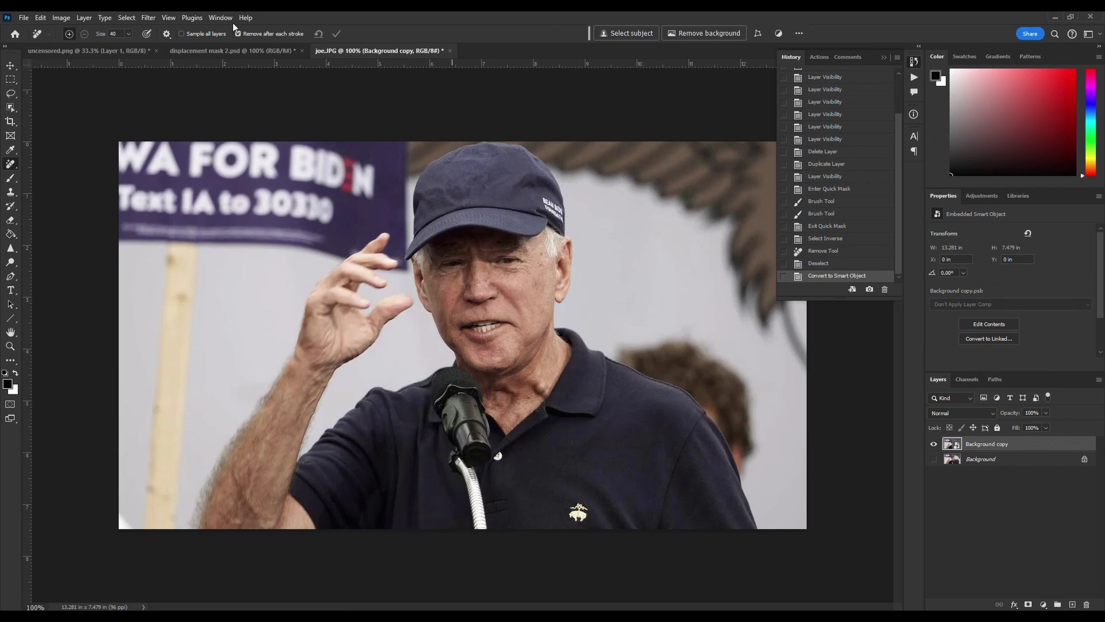
pyautogui.click(149, 18)
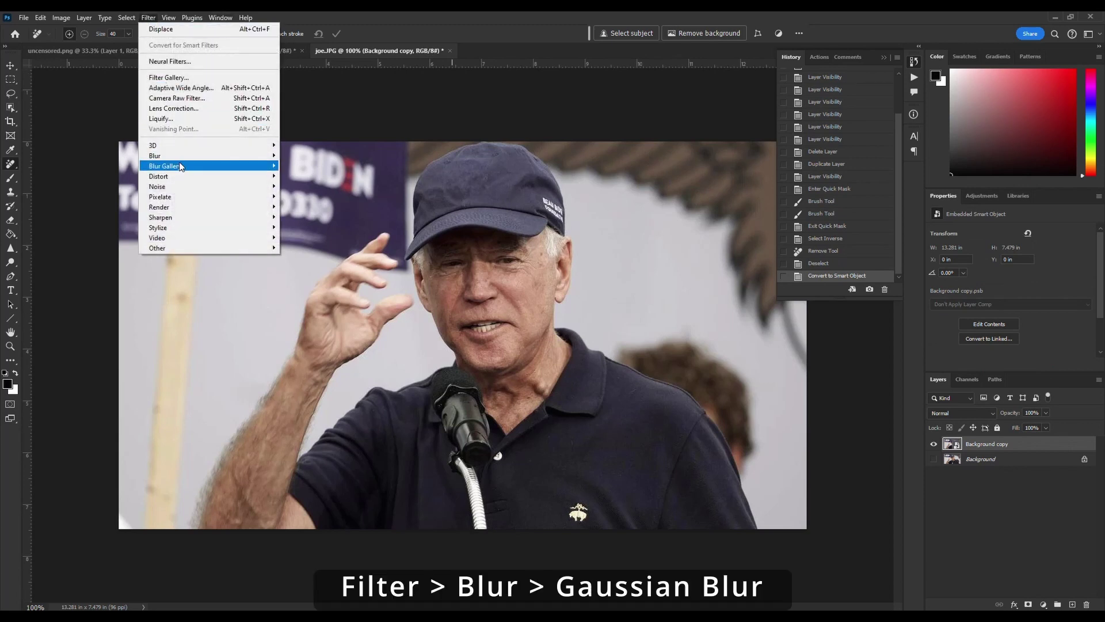
pyautogui.moveTo(179, 166)
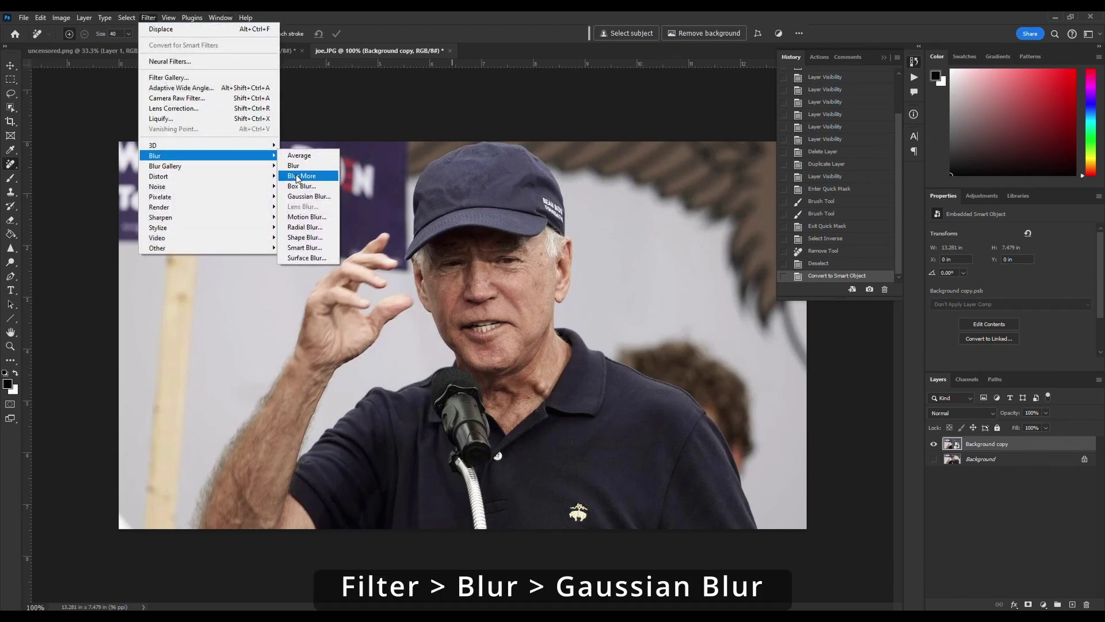
pyautogui.click(301, 198)
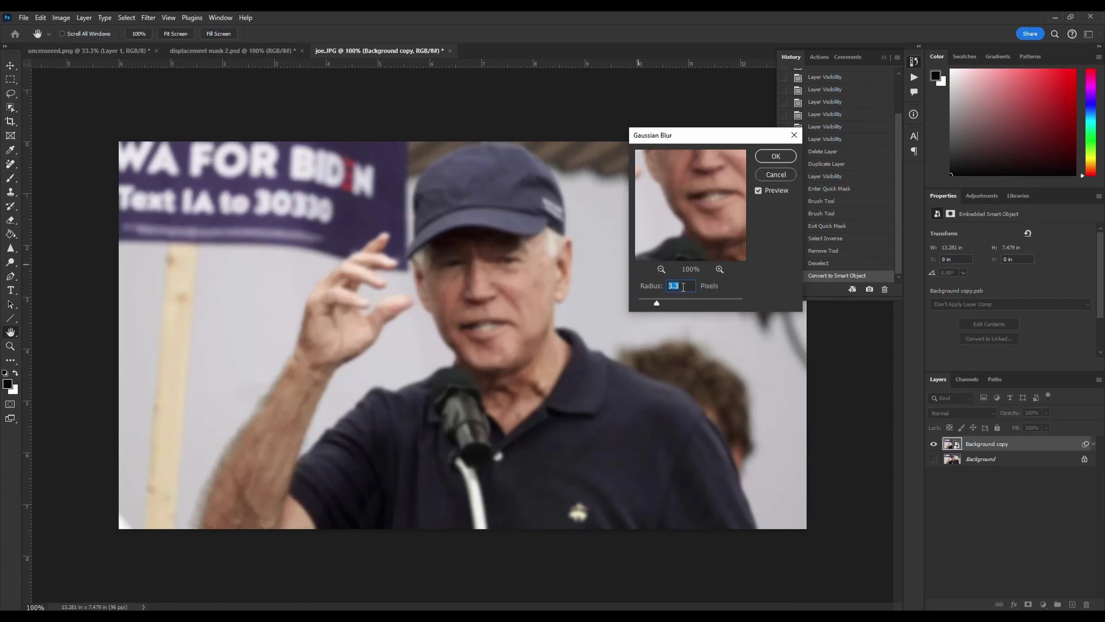
pyautogui.click(776, 158)
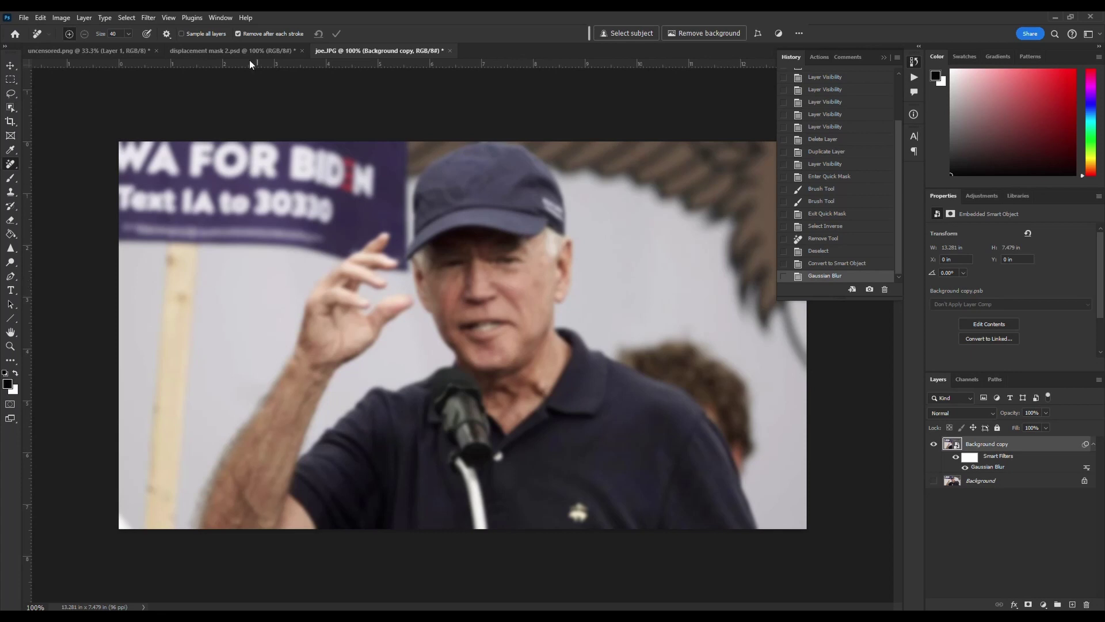
# Save the blurred document to the Desktop as a Photoshop file named displacement mask
pyautogui.click(24, 18)
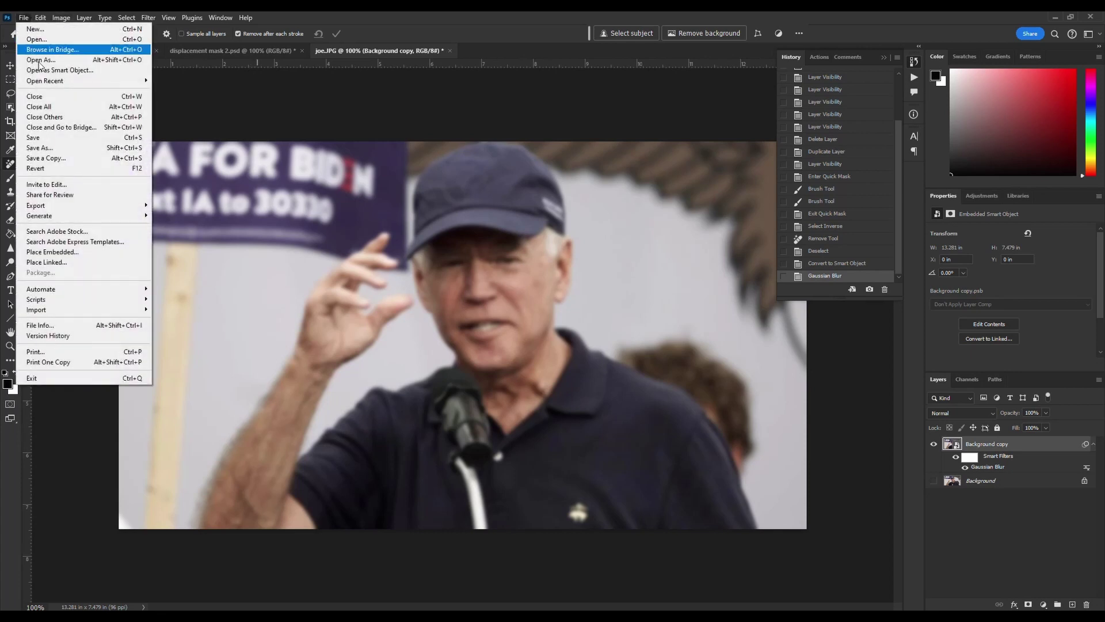
pyautogui.click(57, 148)
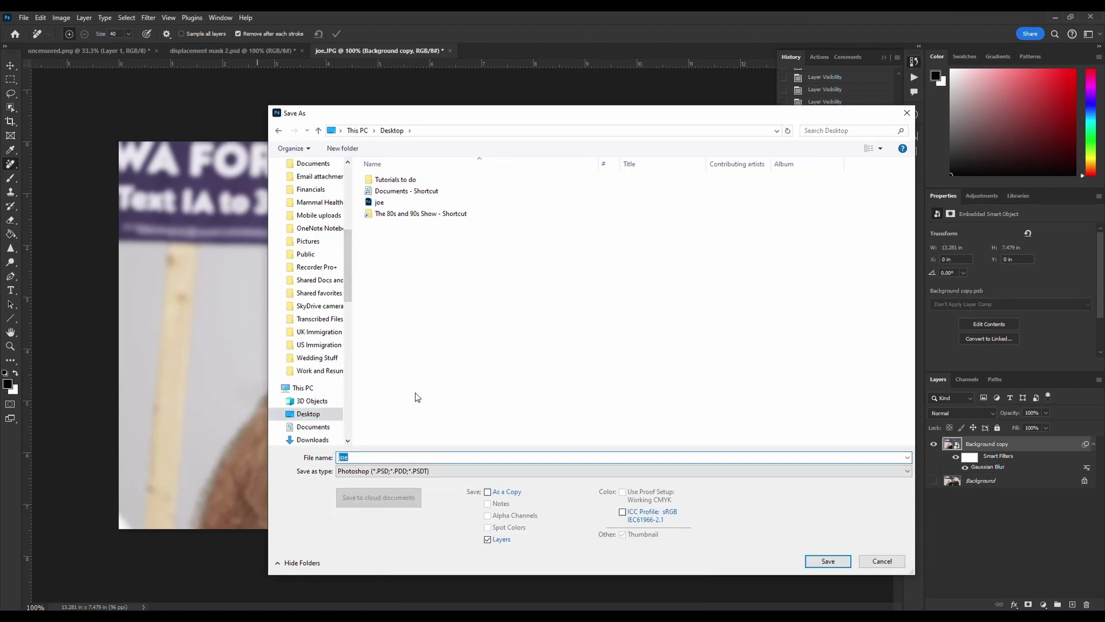
pyautogui.write('displacement mask')
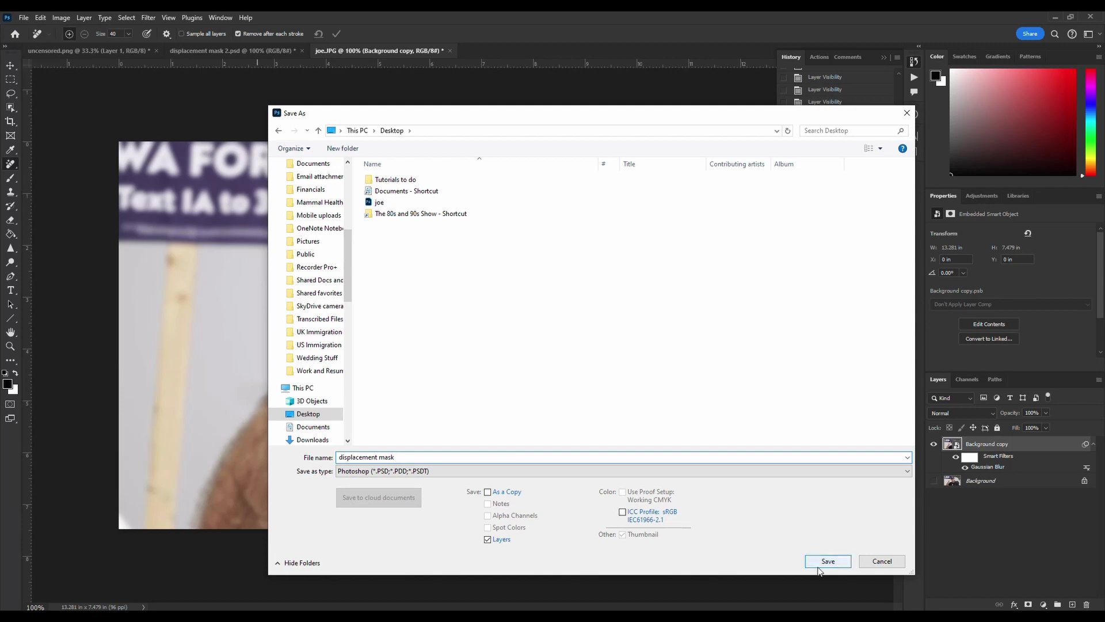
pyautogui.click(821, 565)
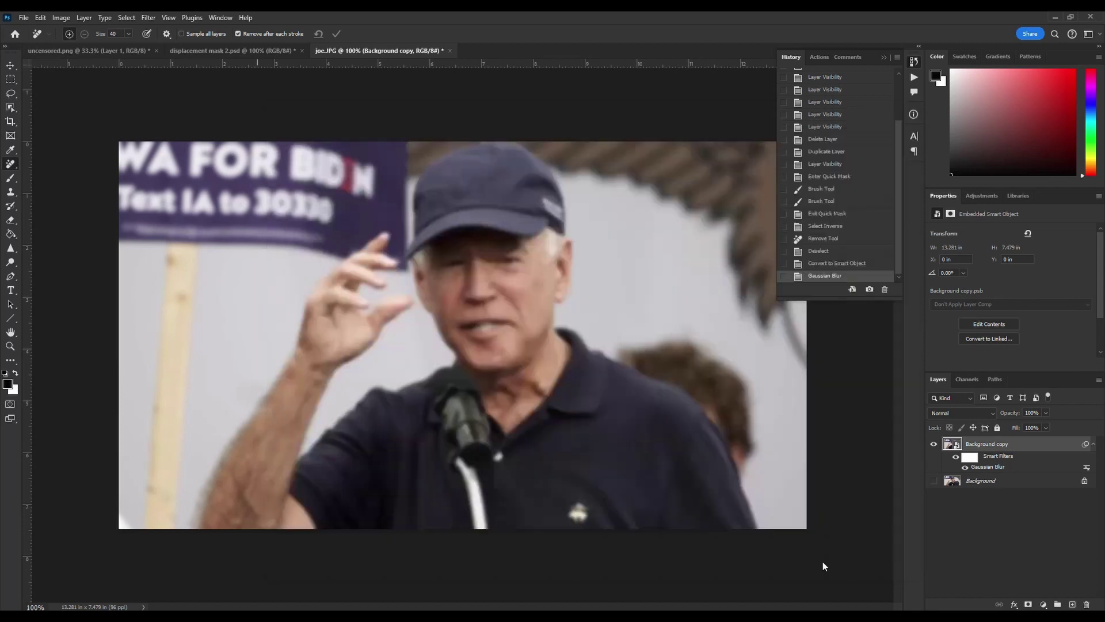
# Revert the document to the state before the Gaussian Blur and collapse the history
pyautogui.click(829, 265)
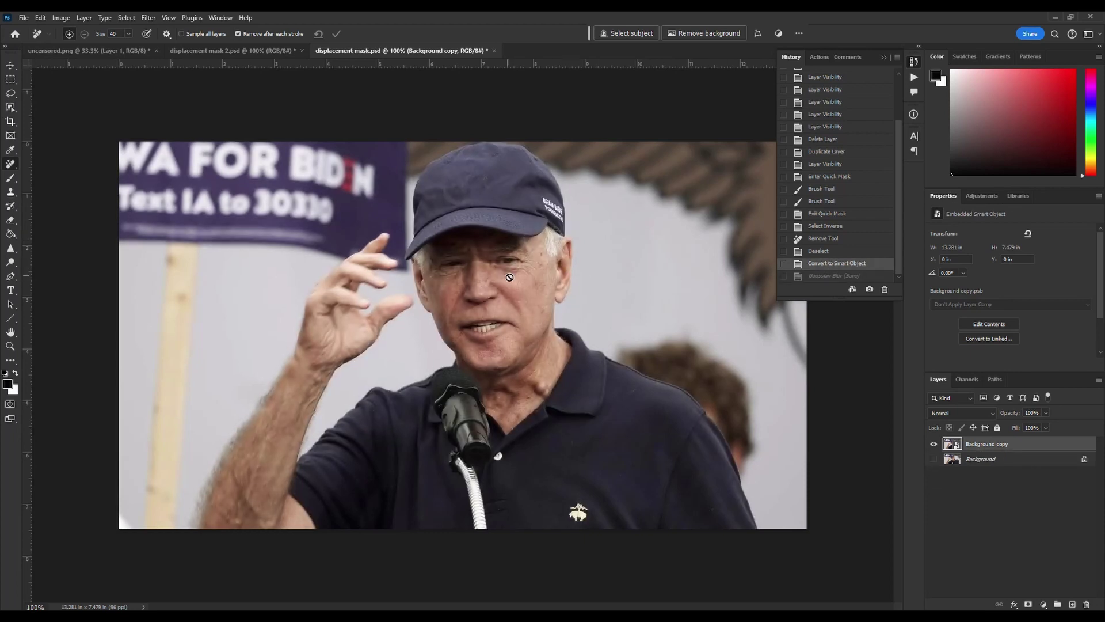
pyautogui.click(884, 59)
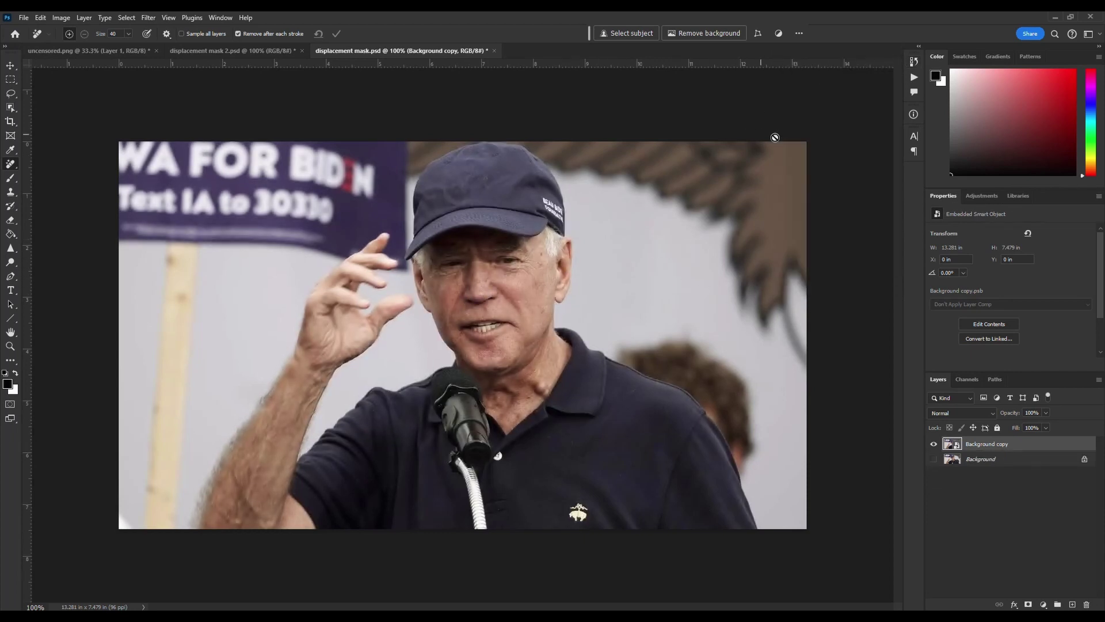
# Paste the neon 80s and 90s logo into the displacement mask document and scale it to 27.18% on the front of the cap
pyautogui.click(100, 50)
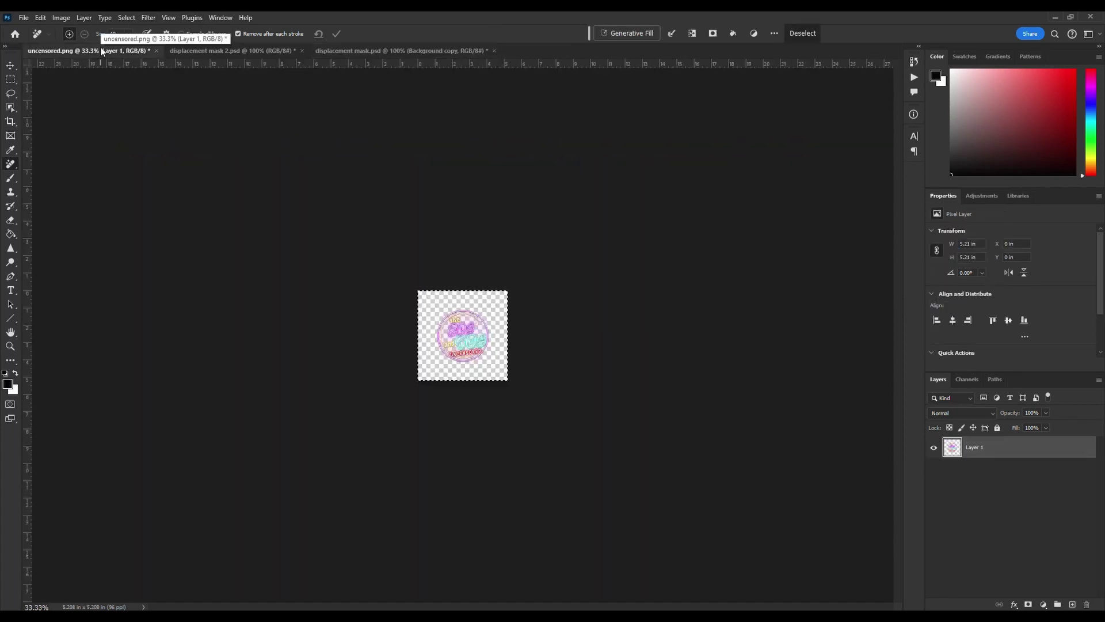
pyautogui.click(338, 51)
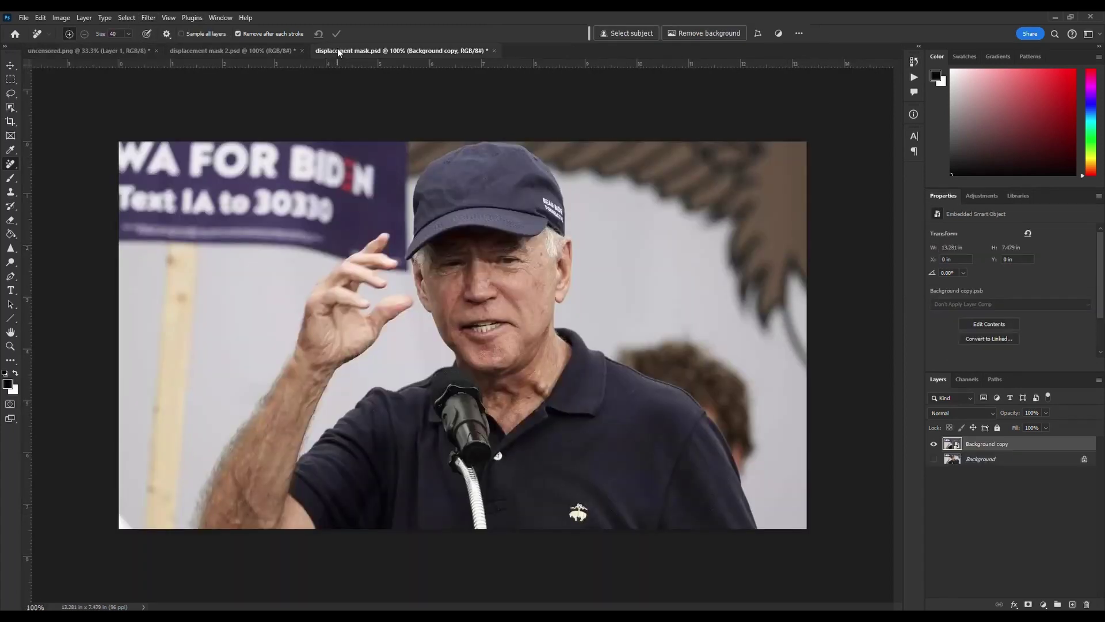
pyautogui.hotkey('ctrl', 'v')
pyautogui.press('v')
pyautogui.moveTo(484, 369); pyautogui.dragTo(515, 238)
pyautogui.moveTo(571, 289); pyautogui.dragTo(478, 194)
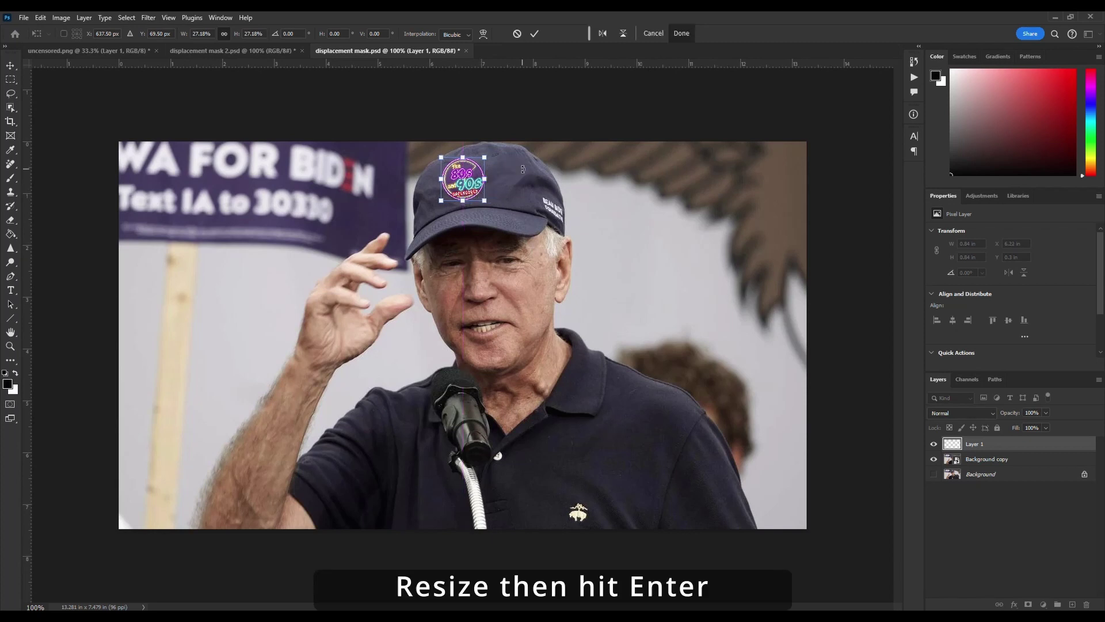
pyautogui.press('Return')
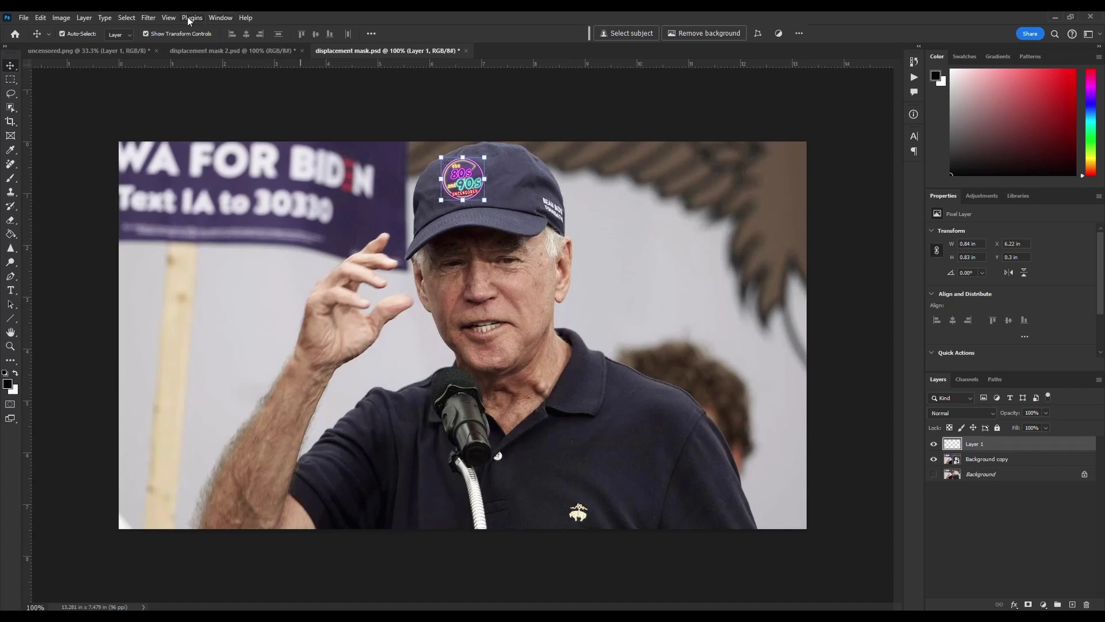
# Apply the Displace filter to the logo at scale 10 by 10, Stretch To Fit and Repeat Edge Pixels, using the displacement mask file from the Desktop
pyautogui.click(148, 17)
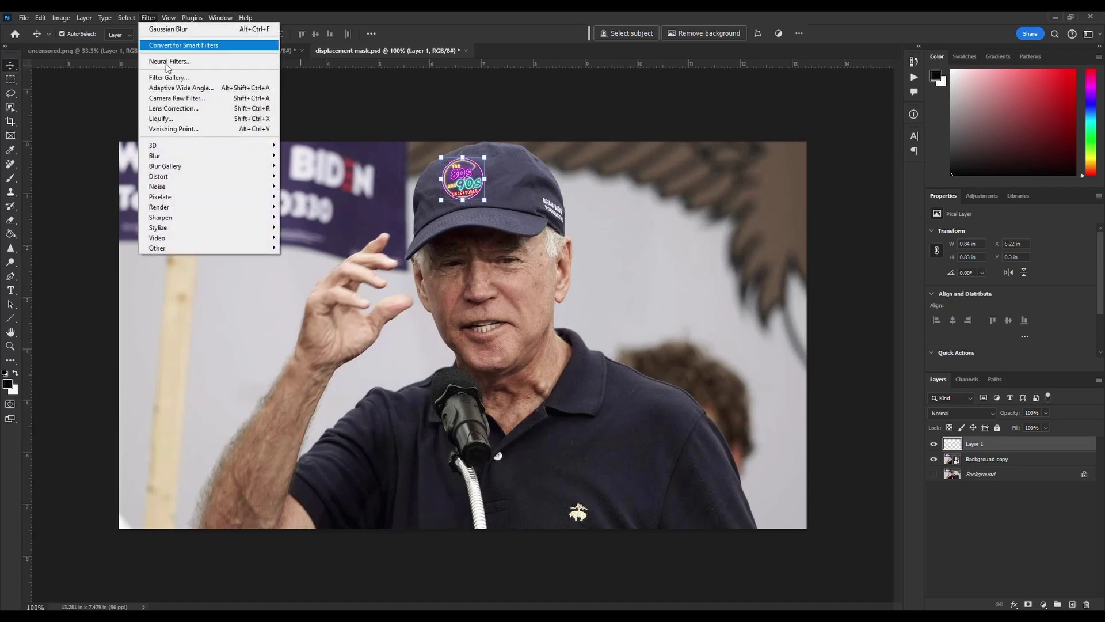
pyautogui.moveTo(182, 179)
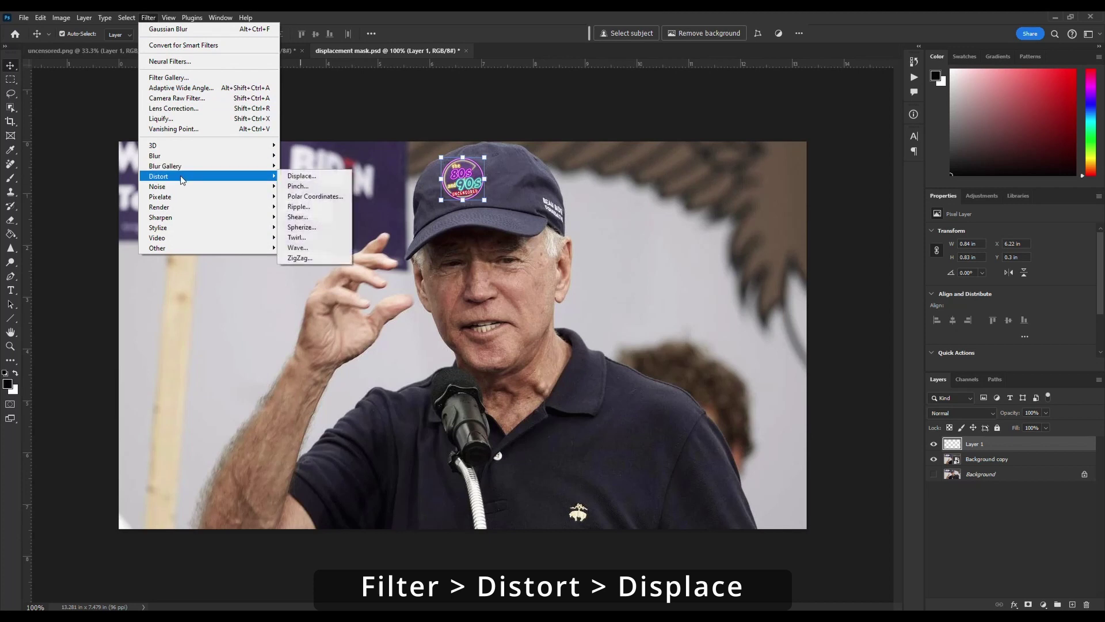
pyautogui.click(314, 179)
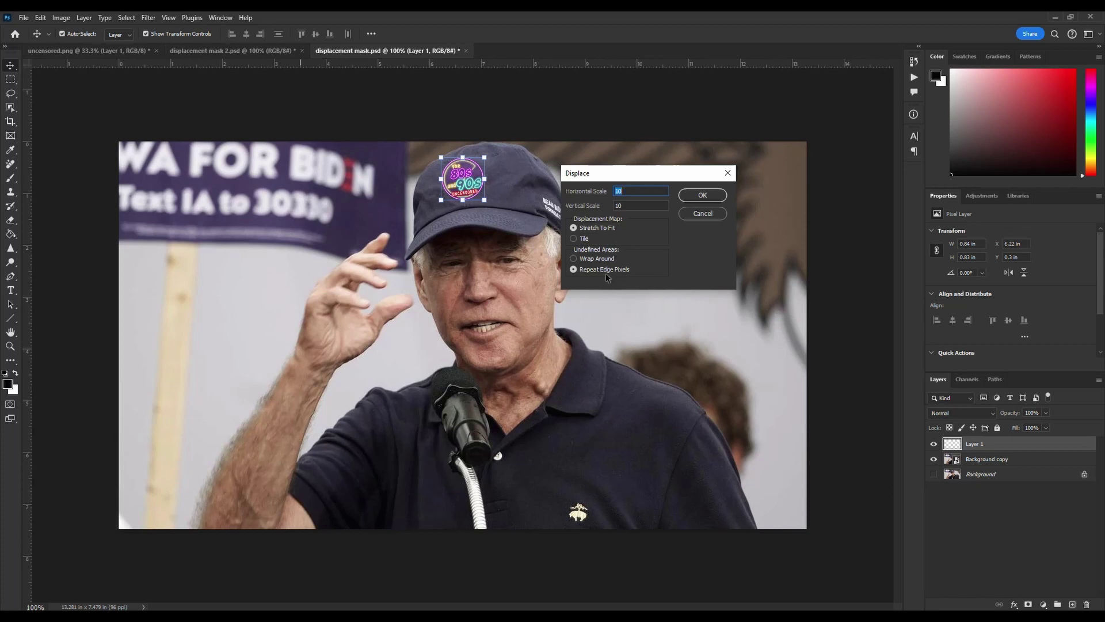
pyautogui.click(702, 196)
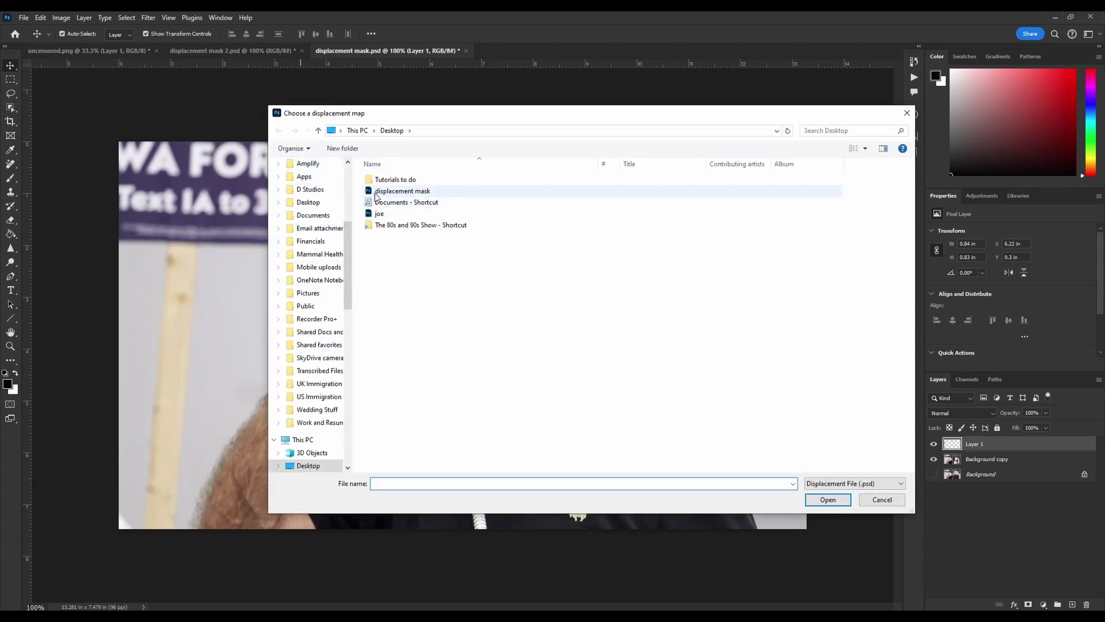
pyautogui.click(377, 194)
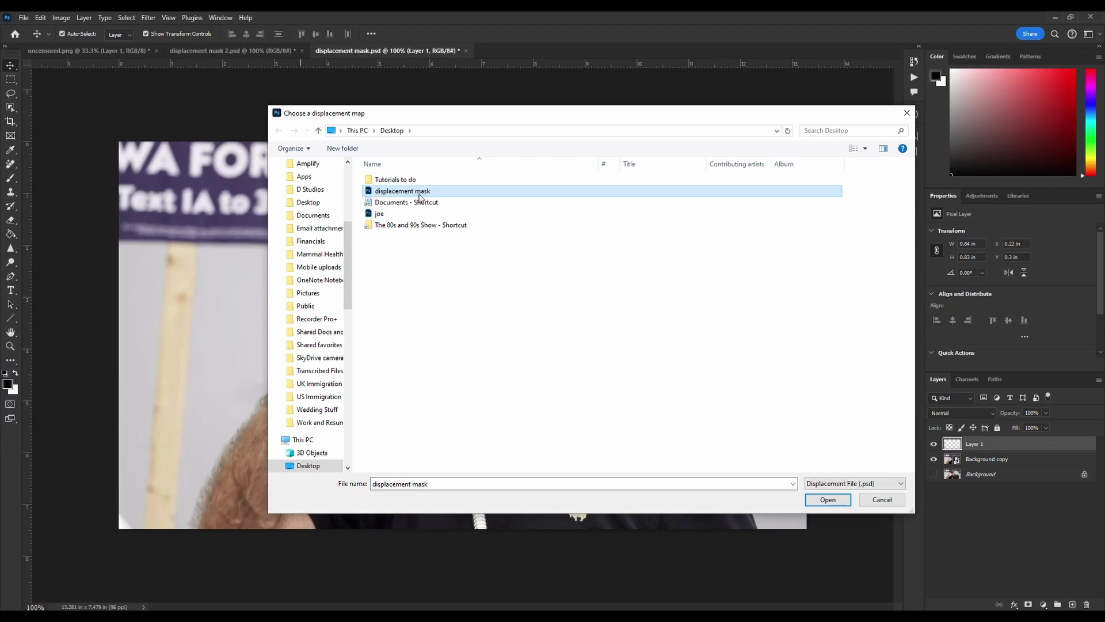
pyautogui.click(821, 497)
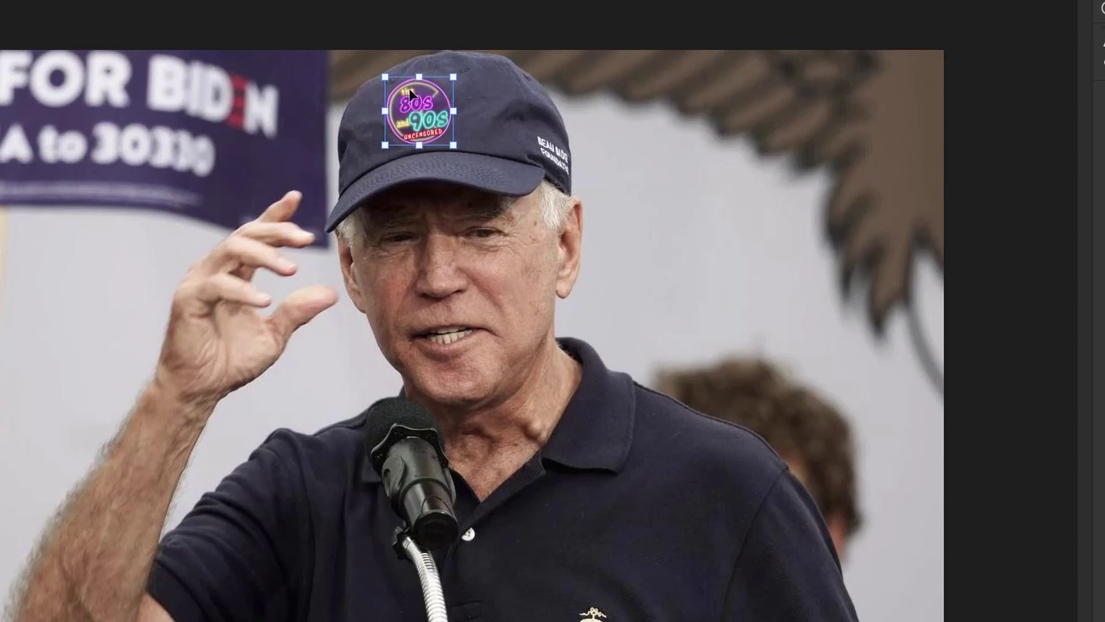
# Blend Layer 1 into the cap fabric by splitting the Blend If underlying layer's black slider to 0 / 85
pyautogui.hotkey('ctrl', '+')
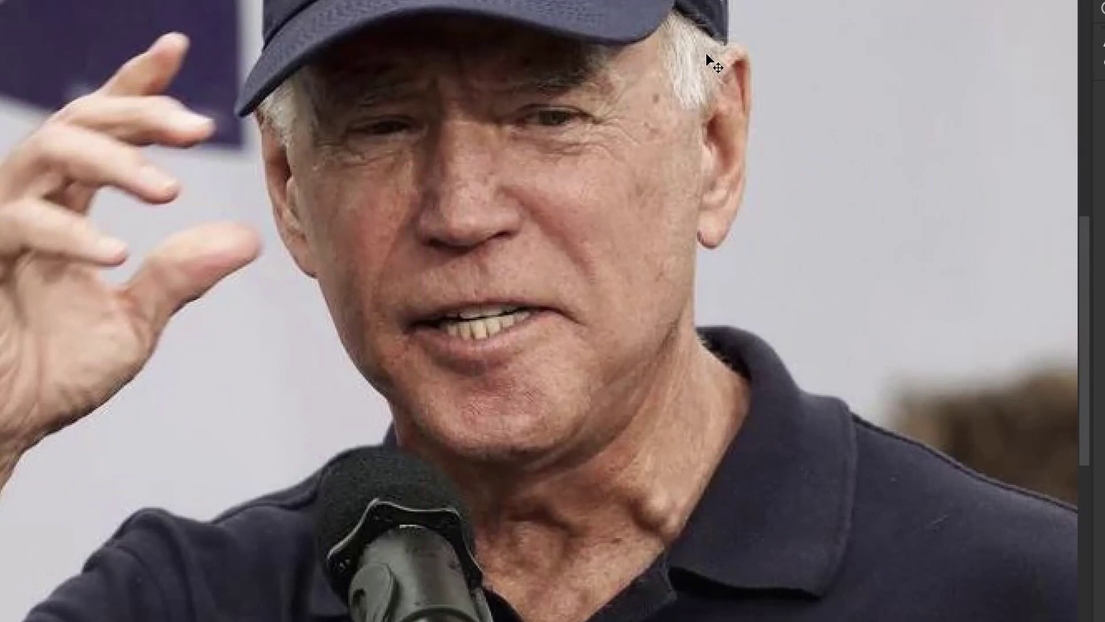
pyautogui.scroll(8, 692, 105)
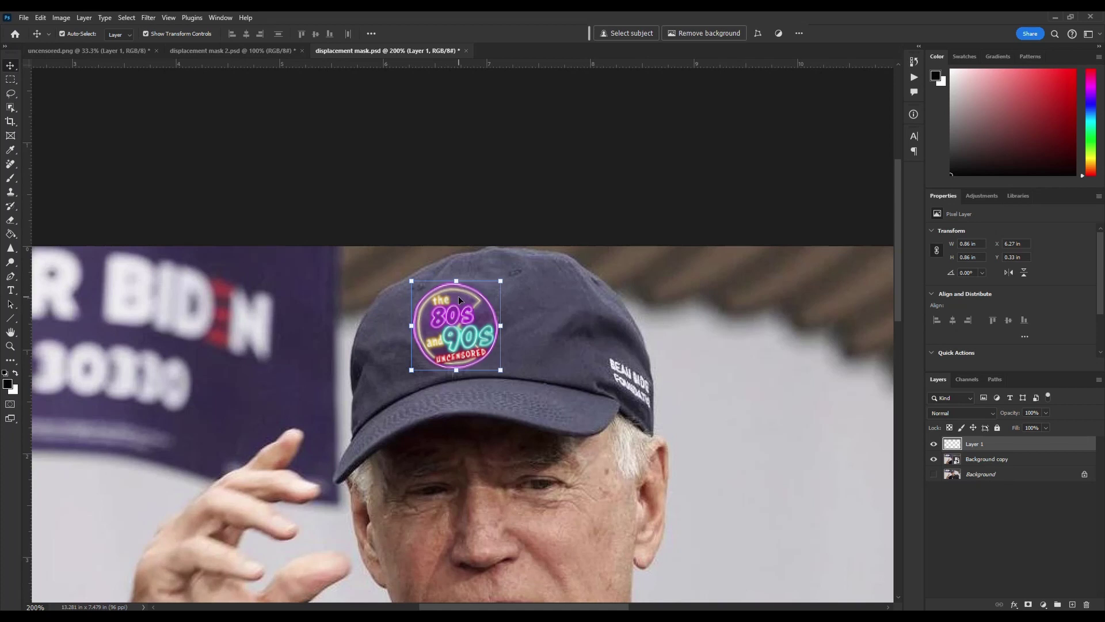
pyautogui.doubleClick(1026, 446)
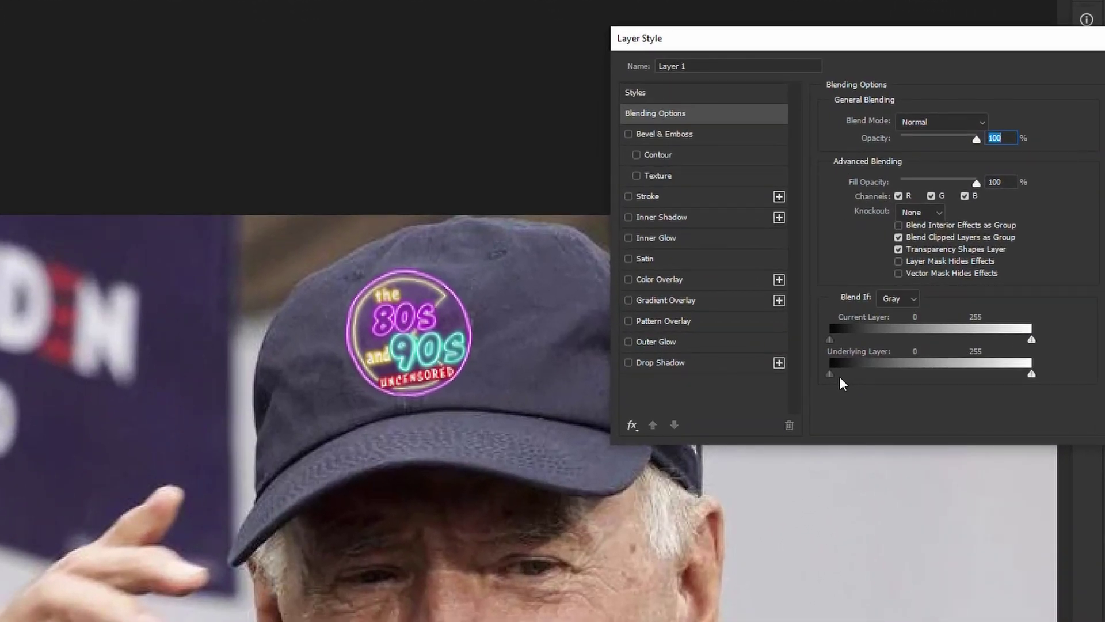
pyautogui.press('alt')
pyautogui.moveTo(832, 375); pyautogui.dragTo(898, 374)
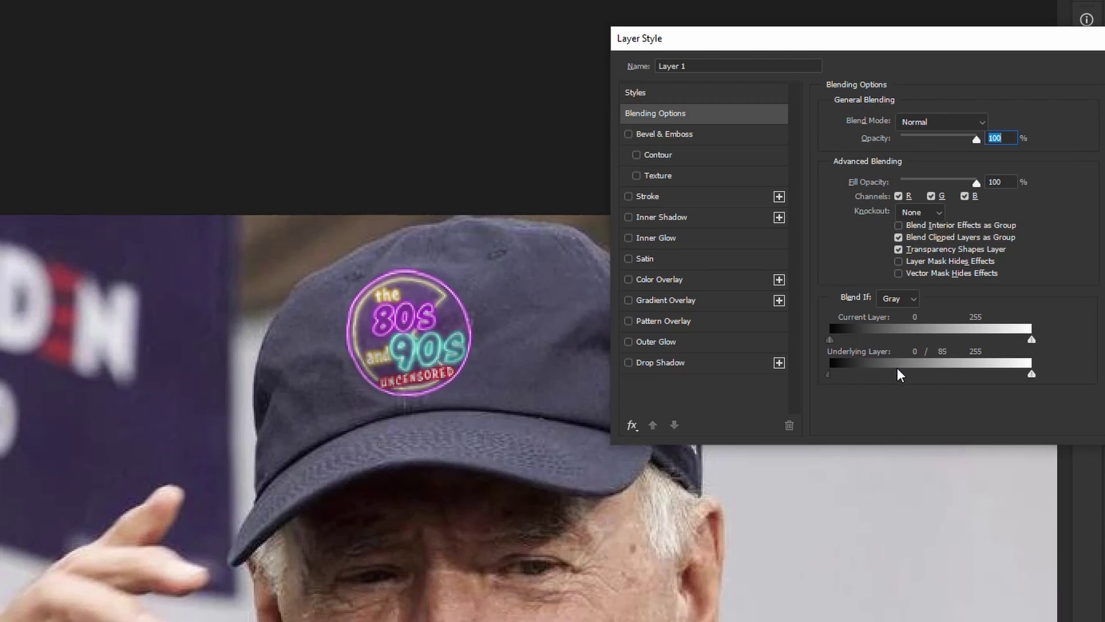
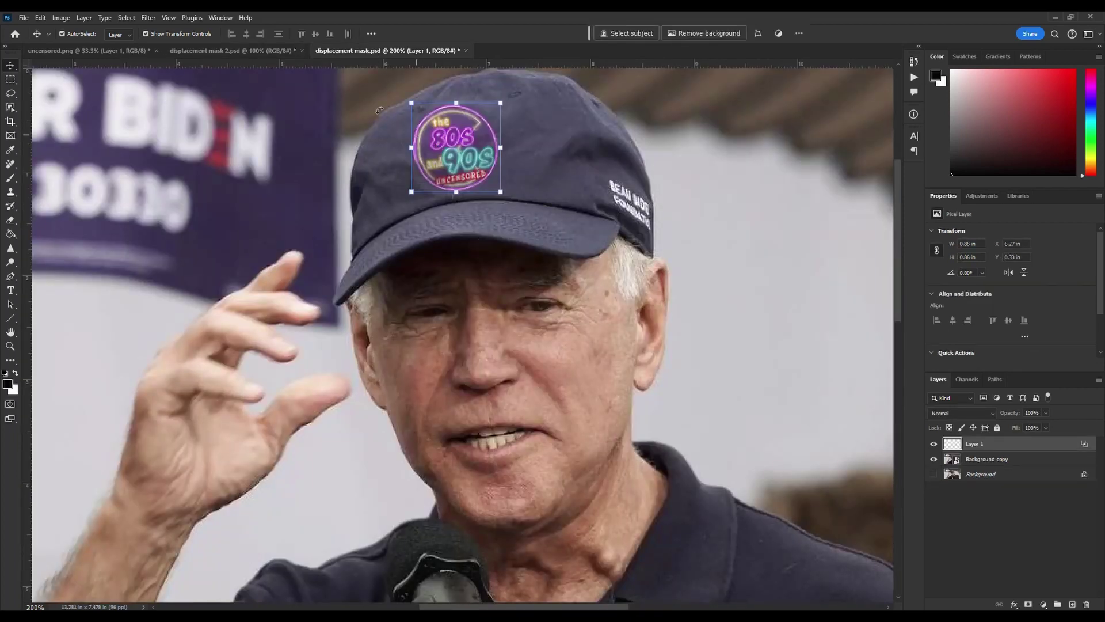
# Start a Perspective Warp on the logo layer and fit the layout grid's four corners around the logo, following the cap's angle
pyautogui.click(61, 18)
pyautogui.moveTo(48, 19)
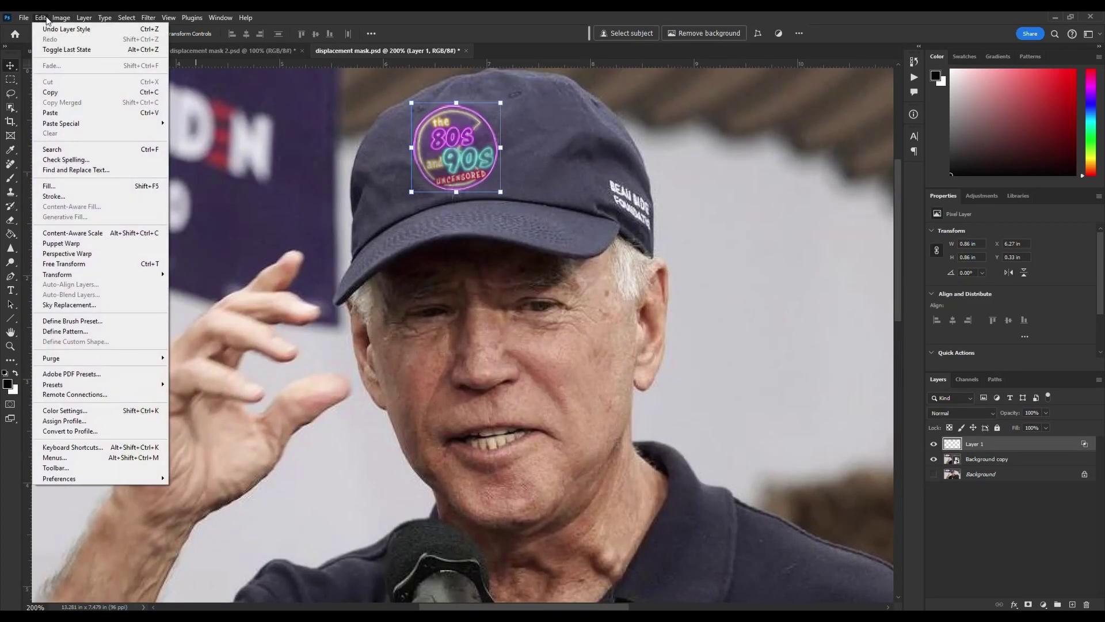
pyautogui.click(91, 254)
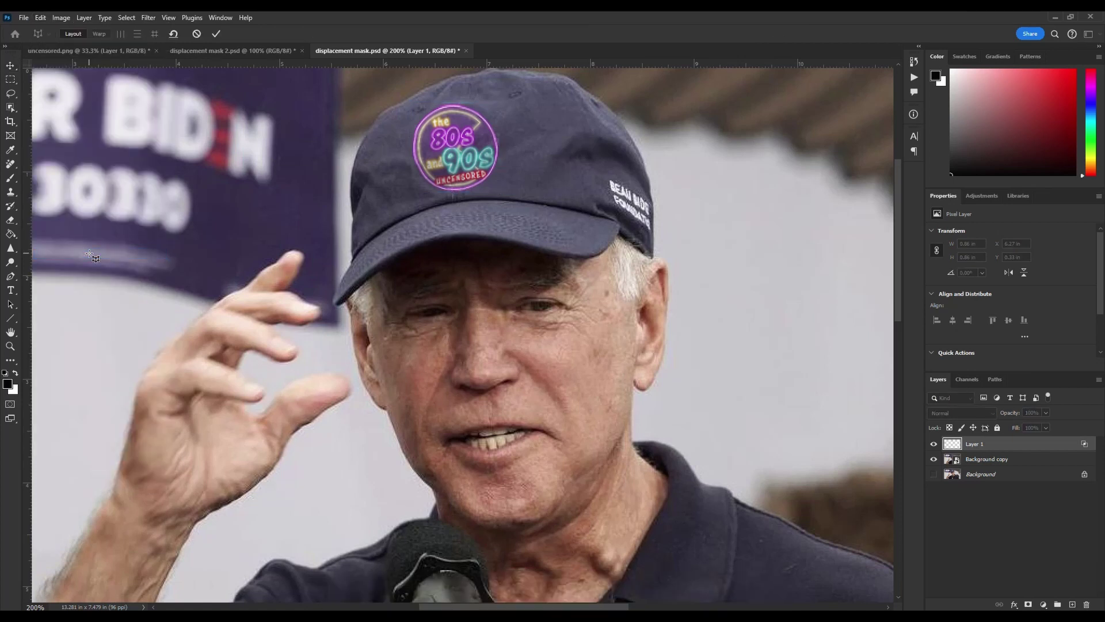
pyautogui.moveTo(408, 109); pyautogui.dragTo(683, 264)
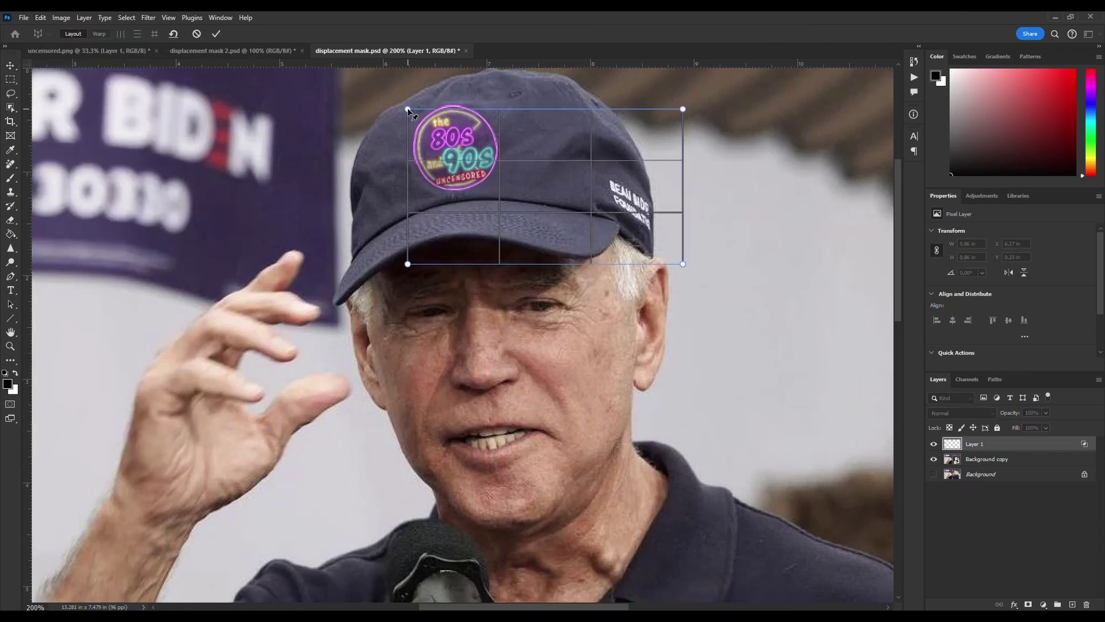
pyautogui.moveTo(683, 109); pyautogui.dragTo(496, 93)
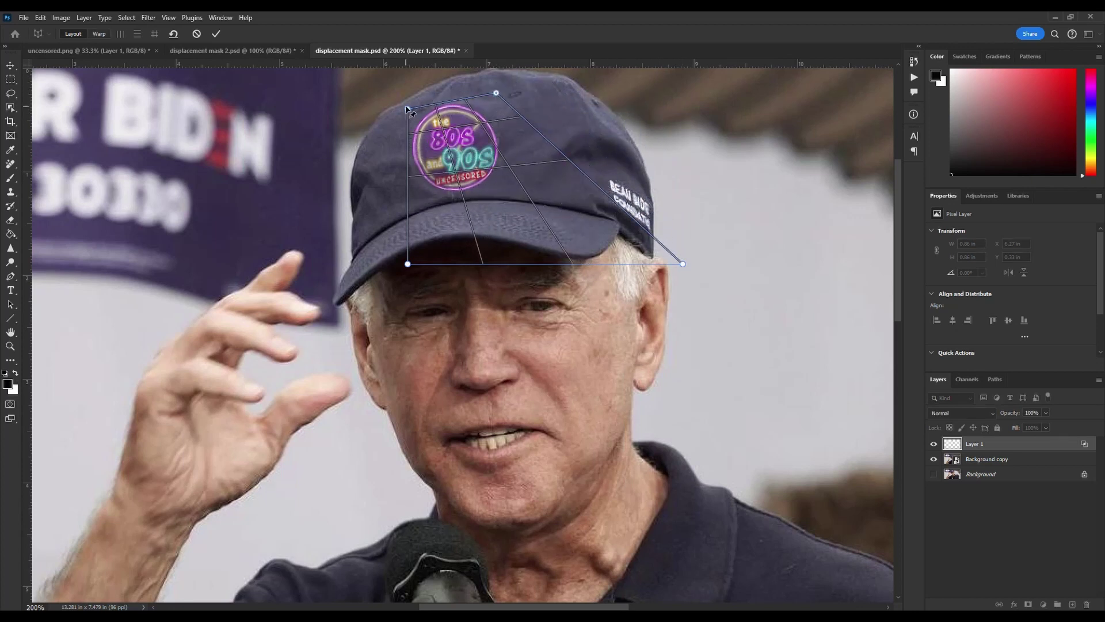
pyautogui.moveTo(407, 109); pyautogui.dragTo(409, 105)
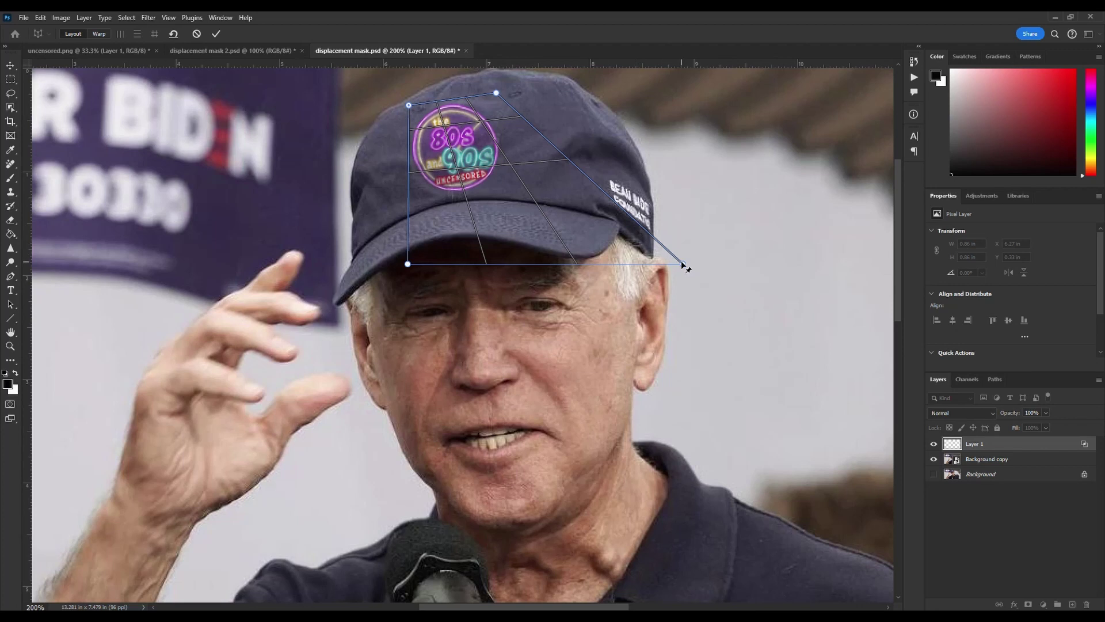
pyautogui.moveTo(683, 263); pyautogui.dragTo(510, 190)
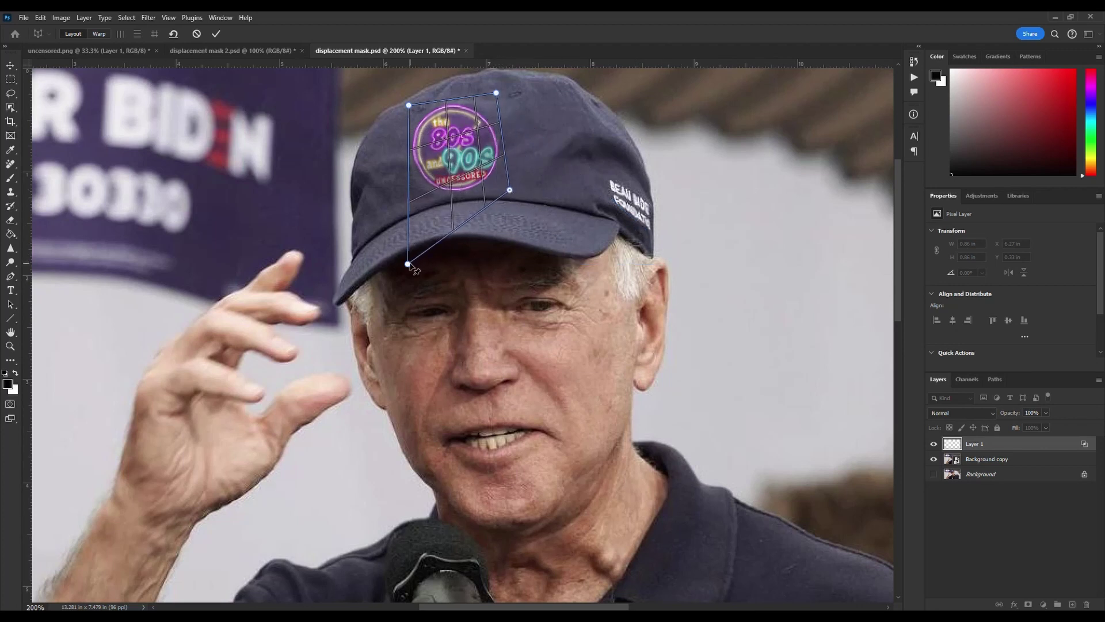
pyautogui.moveTo(407, 265); pyautogui.dragTo(398, 203)
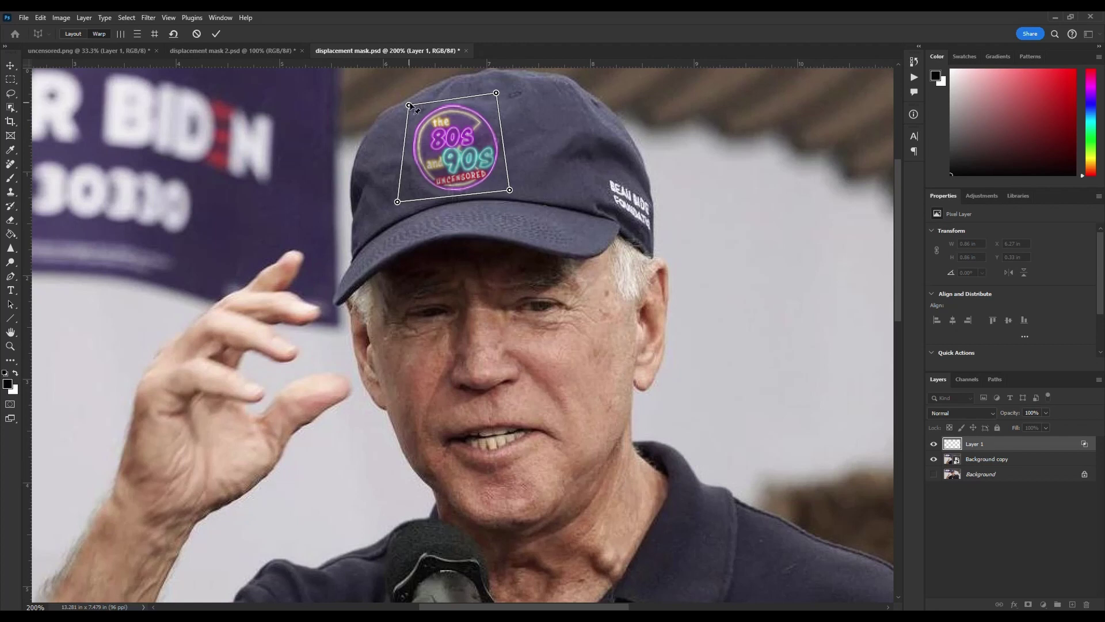
# Warp the logo by shifting the grid's upper-left corner slightly inward, apply the warp and deselect the logo layer
pyautogui.moveTo(409, 106); pyautogui.dragTo(411, 106)
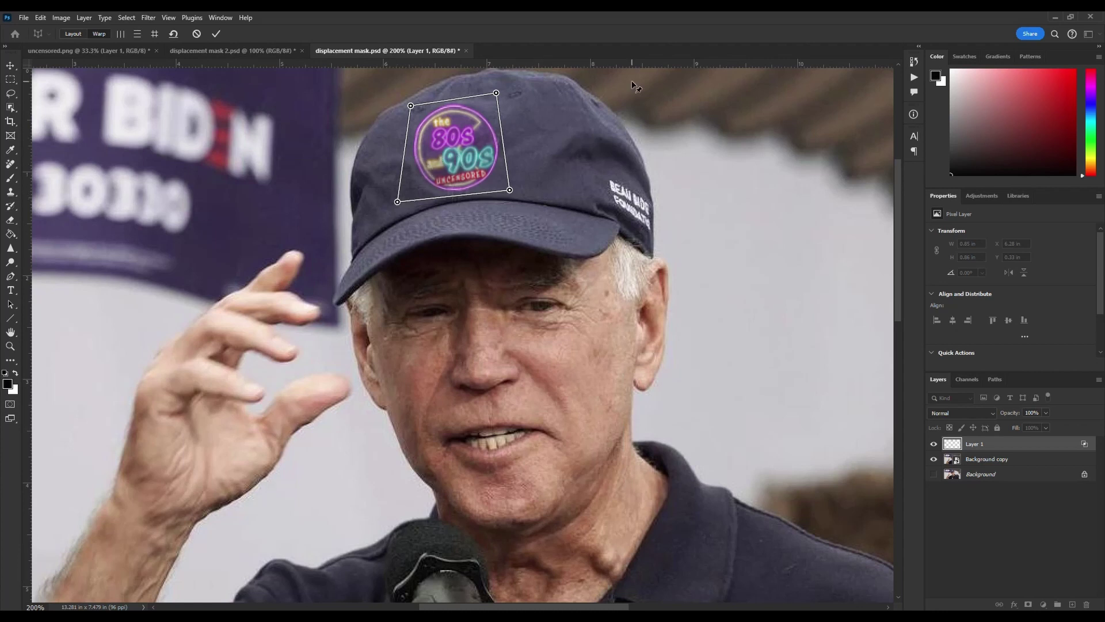
pyautogui.press('Return')
pyautogui.press('ctrl')
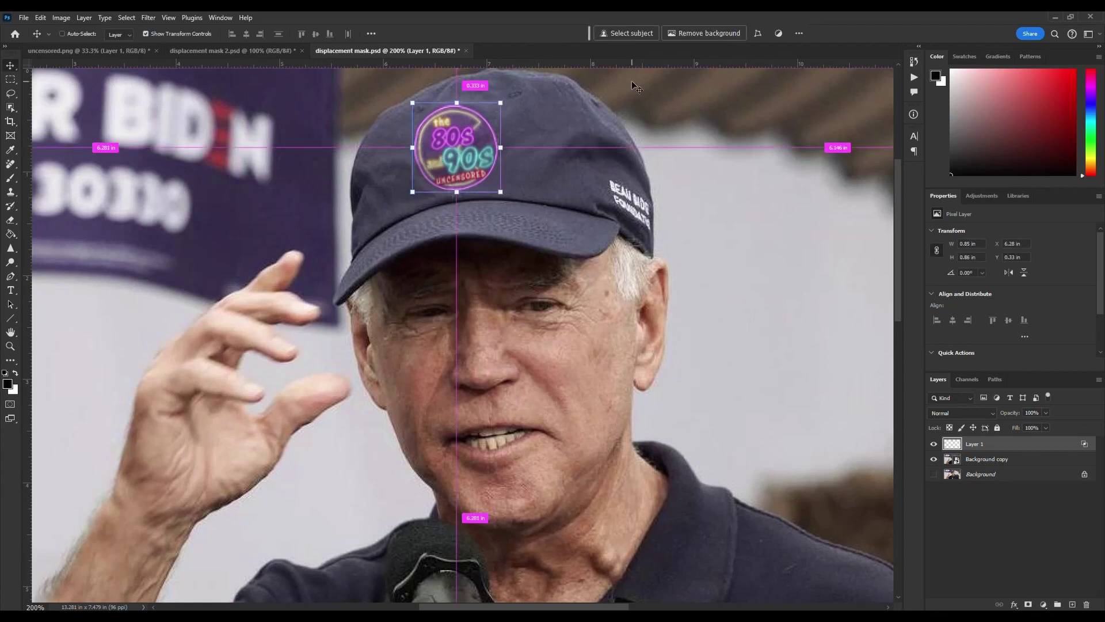
pyautogui.hotkey('ctrl', '-')
pyautogui.hotkey('ctrl', '-')
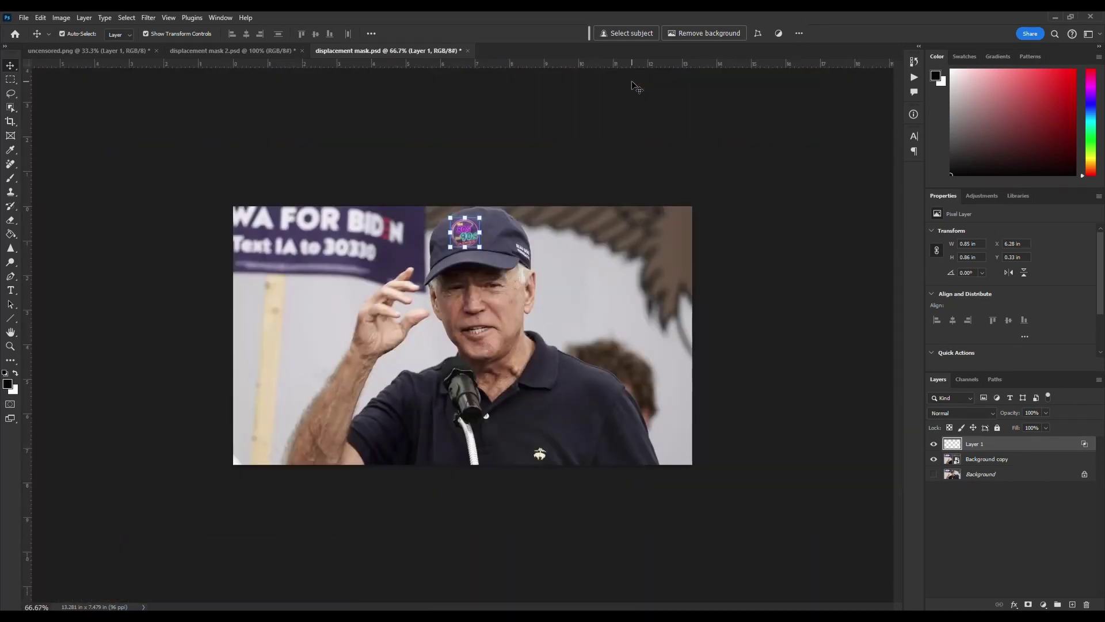
pyautogui.hotkey('ctrl', '+')
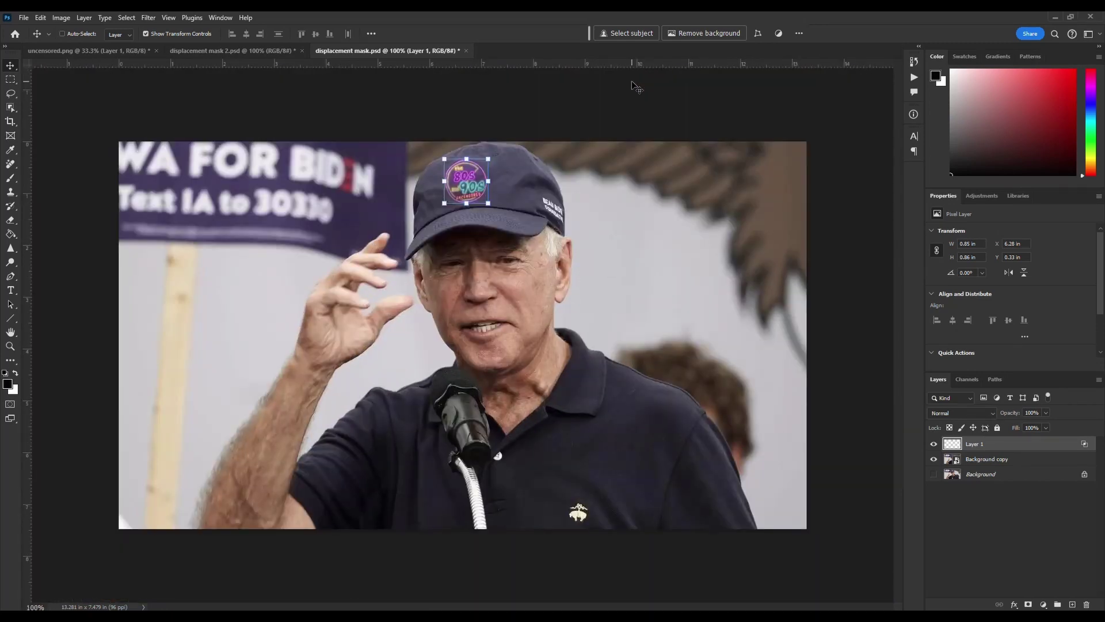
pyautogui.keyDown('ctrl'); pyautogui.click(62, 97); pyautogui.keyUp('ctrl')
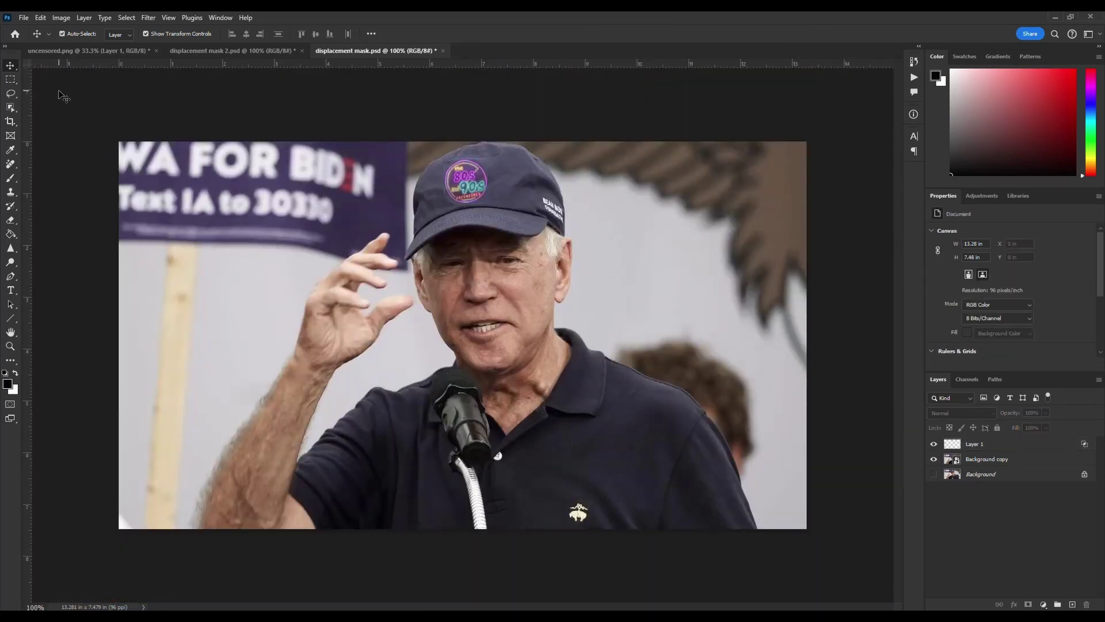